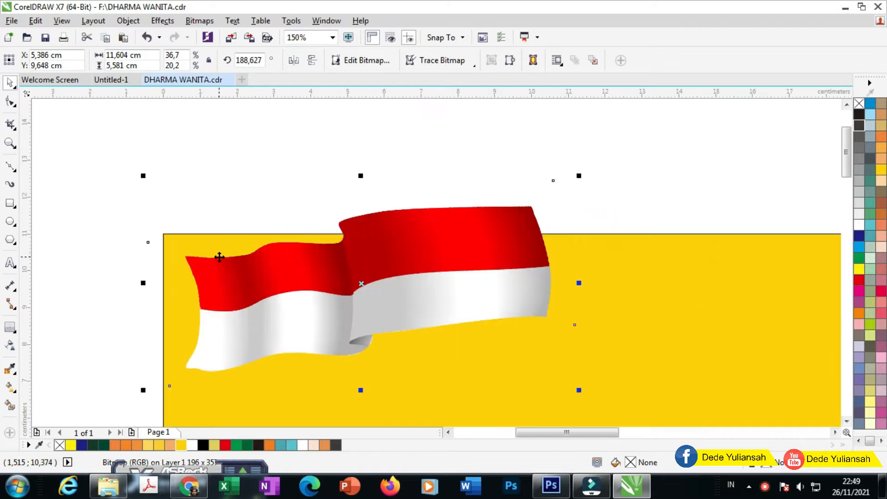
- Move the left flag up and outward over the yellow rectangle's upper left corner, centred at about X 4.13 cm, Y 10.41 cm
left_click_drag(476, 291, 420, 276)
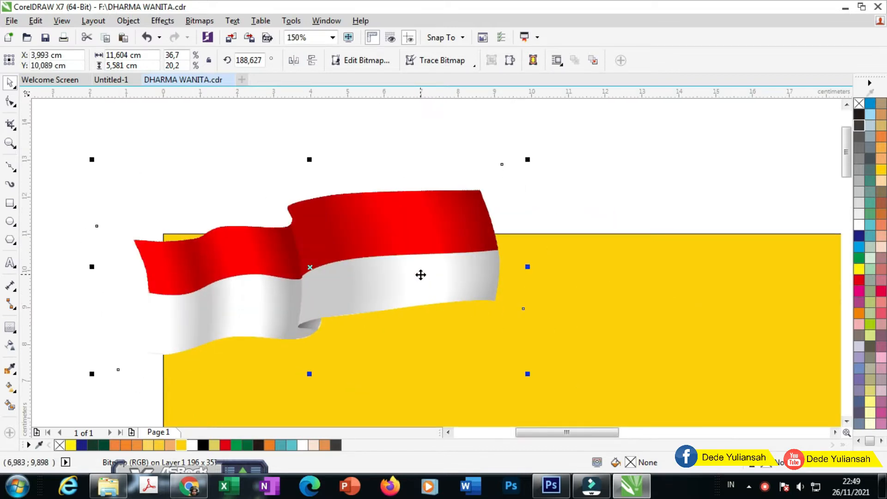
left_click_drag(438, 274, 444, 261)
scroll(360, 269, "down", 4)
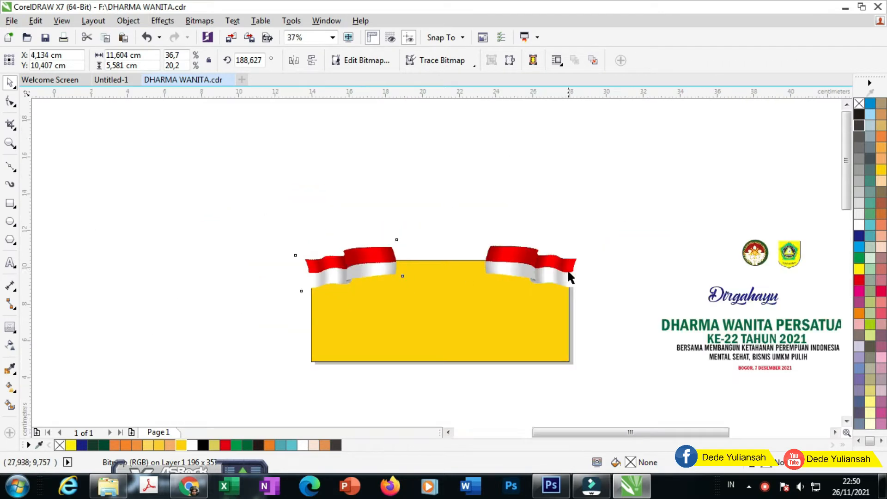
- Select both flags and PowerClip them inside the yellow rectangle
scroll(568, 273, "up", 2)
scroll(469, 265, "down", 1)
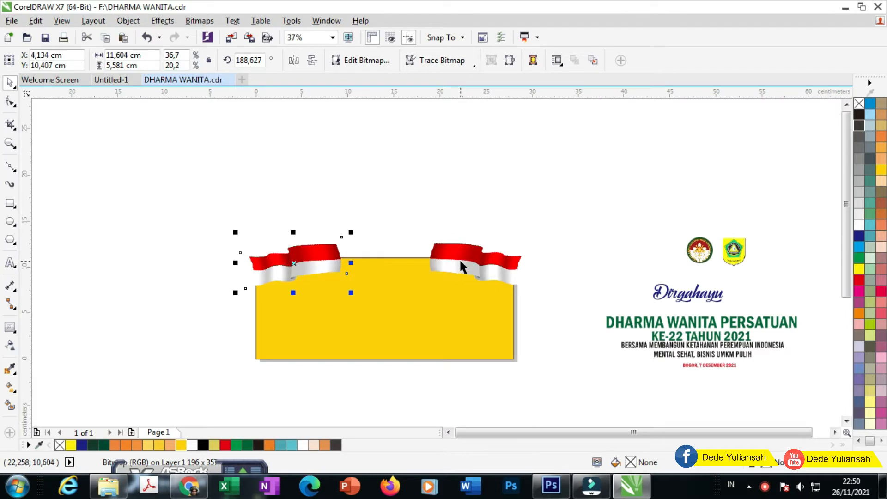
left_click(459, 259, "shift")
right_click(462, 261)
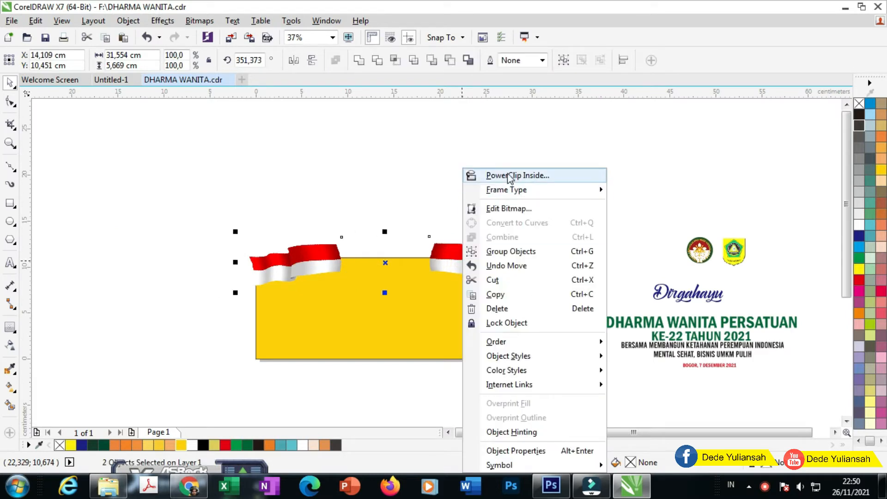
left_click(490, 175)
left_click(406, 296)
scroll(406, 297, "up", 1)
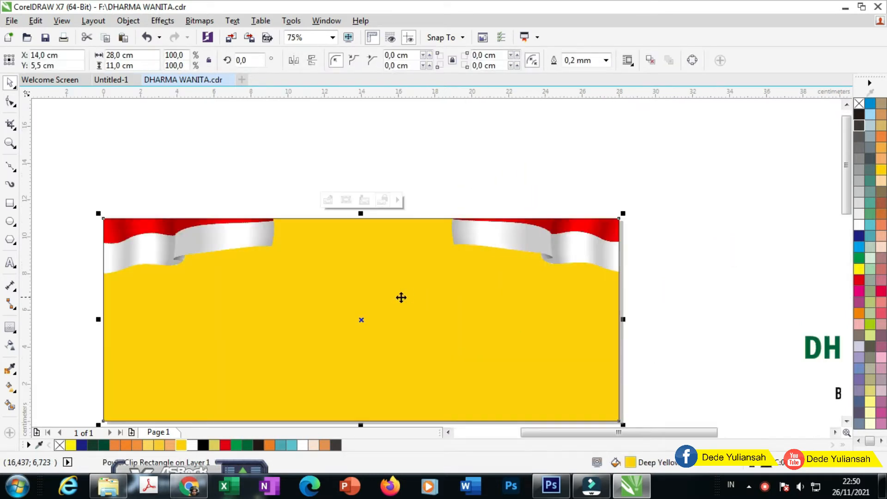
left_click(245, 128)
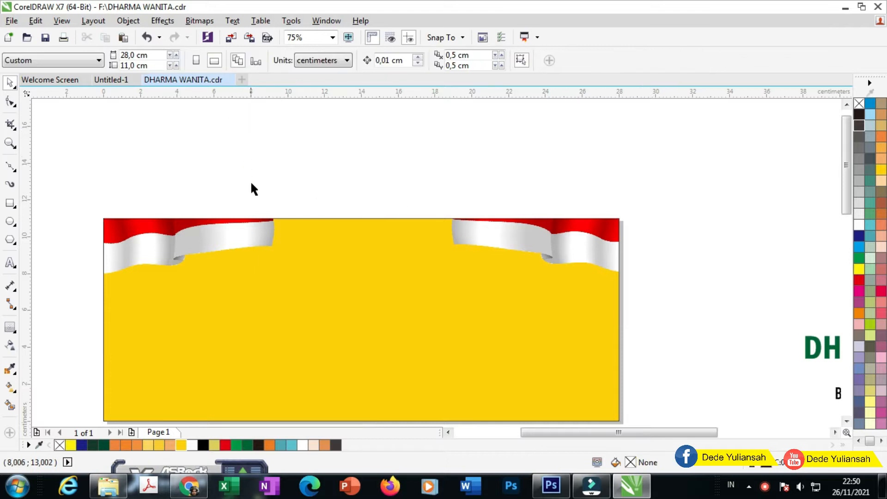
- Start a Bezier outline on the yellow rectangle's left edge about 4.3 cm up, with a short segment to about X 0.6, Y 3.6 cm
scroll(252, 184, "down", 1)
scroll(193, 287, "up", 1)
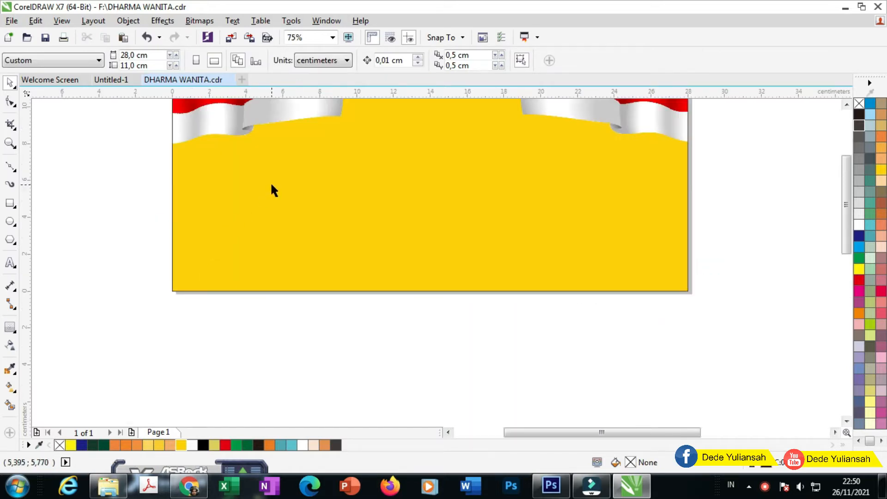
scroll(273, 189, "up", 1)
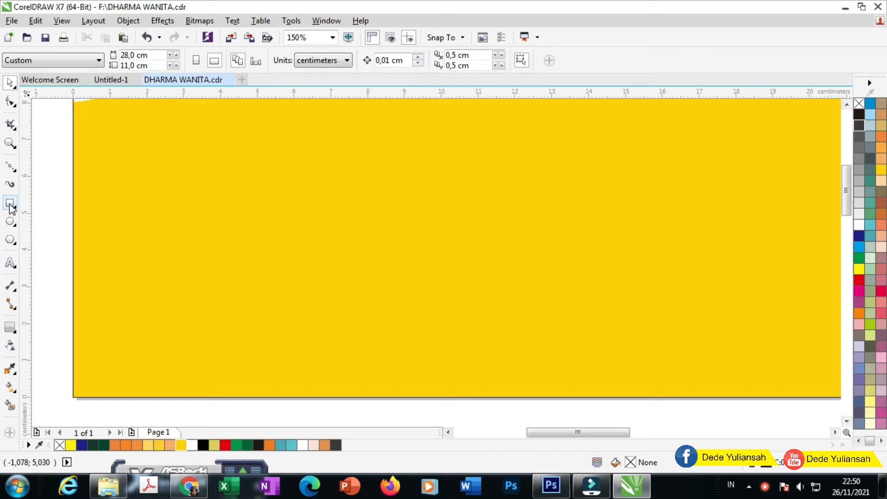
left_click(10, 167)
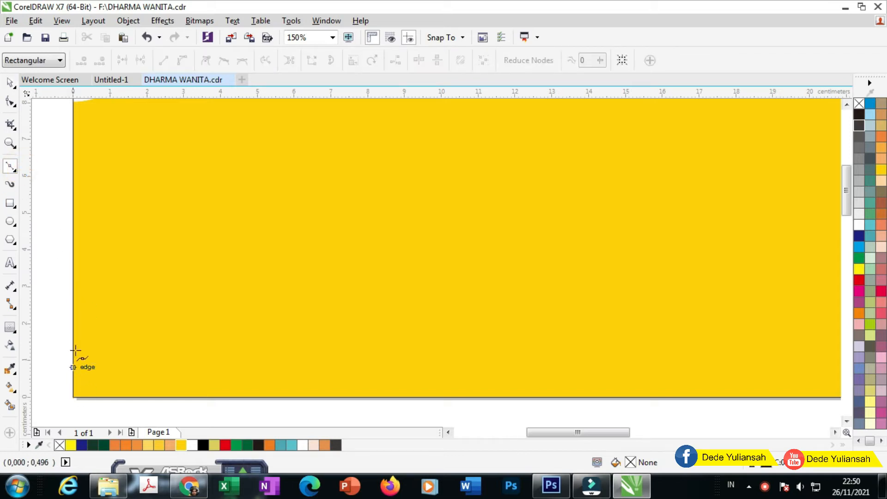
left_click(74, 239)
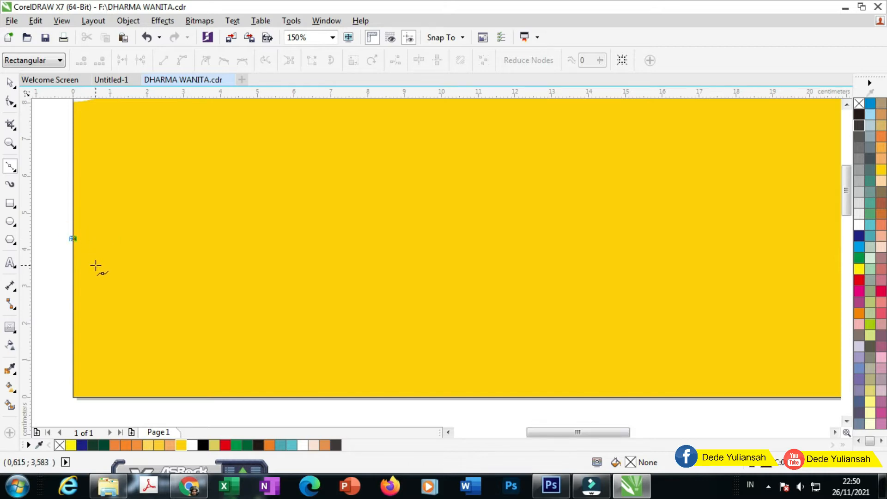
left_click(96, 265)
left_click(183, 356)
key("ctrl+z")
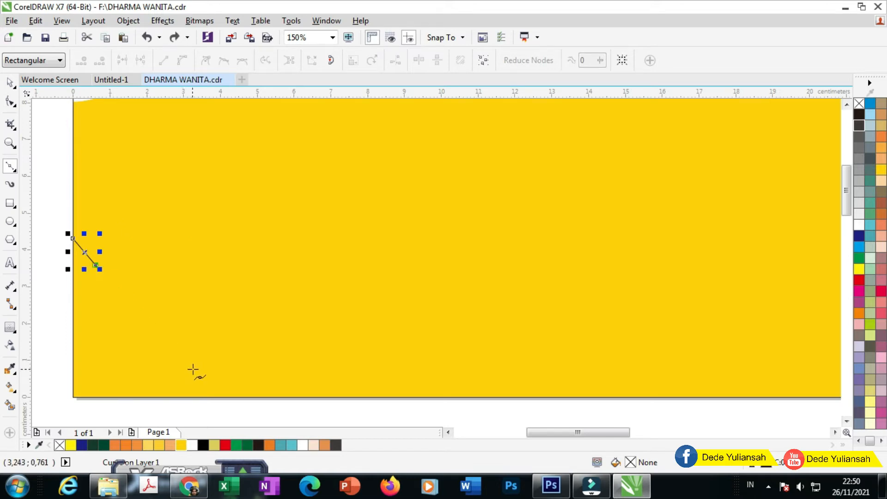
left_click(194, 370)
key("ctrl+z")
- Continue the outline through about X 3.16, Y 0.92 cm to the base about 4.3 cm along, and close it via the rectangle's lower left corner
left_click(189, 363)
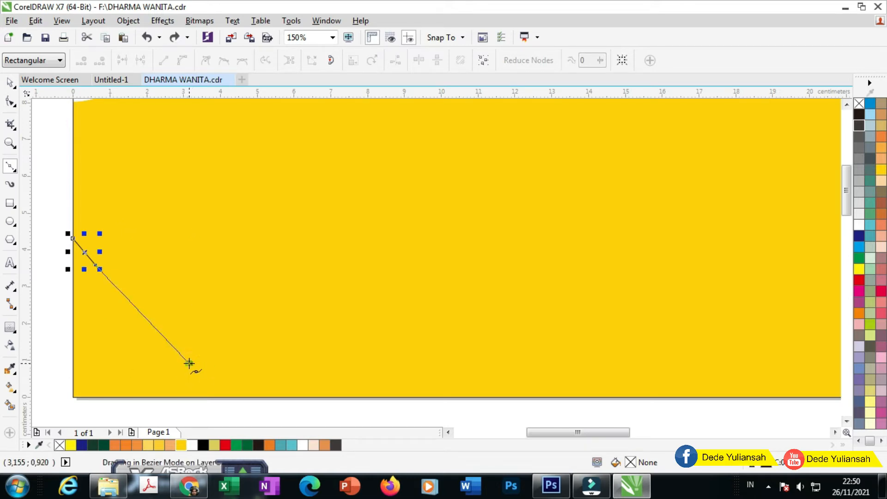
left_click(232, 397)
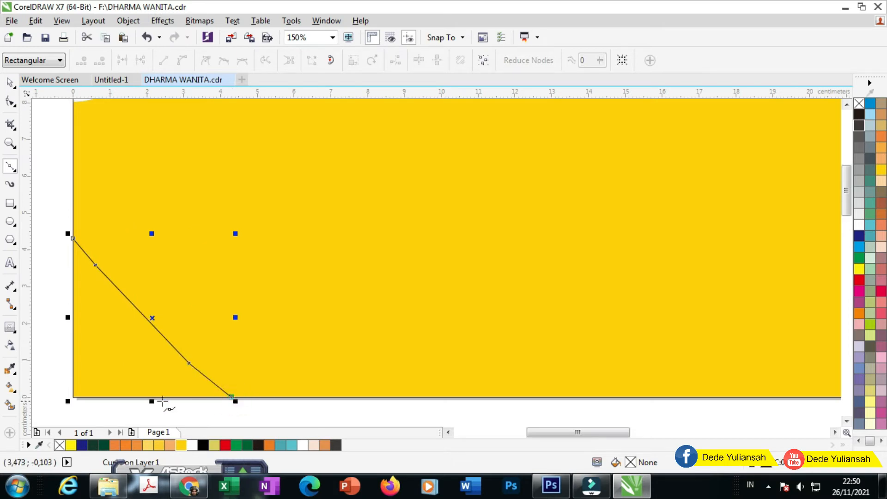
left_click(72, 396)
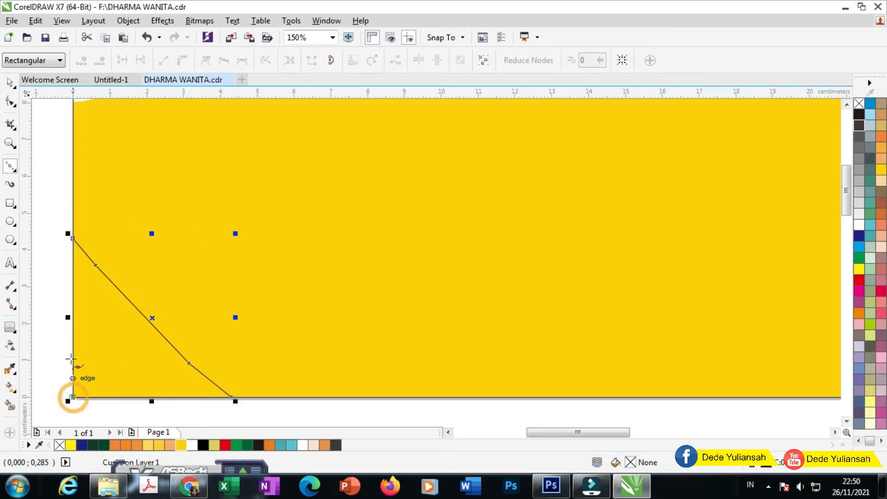
left_click(73, 239)
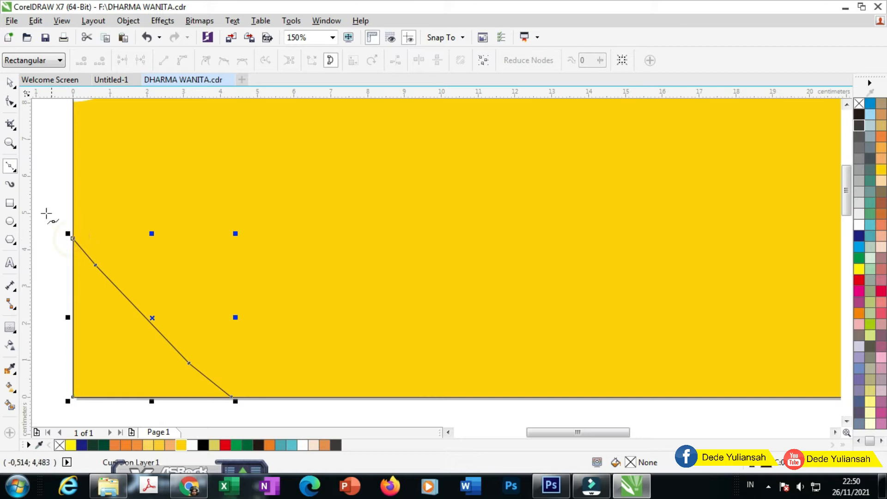
- Convert the outline's long diagonal segment to a curve and bow it outward into a large arc
left_click(11, 102)
left_click(144, 313)
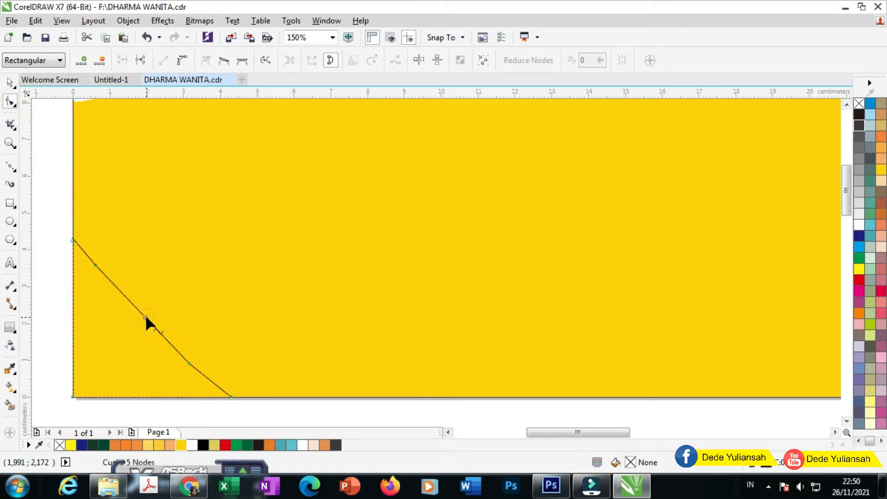
left_click(182, 59)
left_click_drag(140, 309, 165, 287)
- Convert the short upper segment beside the rectangle's left edge to a curve and bow it outward into a small arc
left_click(83, 250)
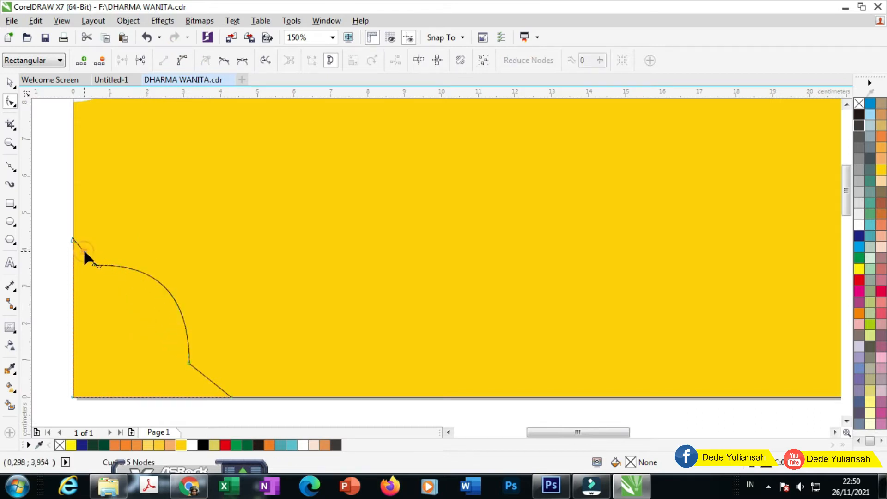
left_click(182, 61)
scroll(74, 229, "up", 3)
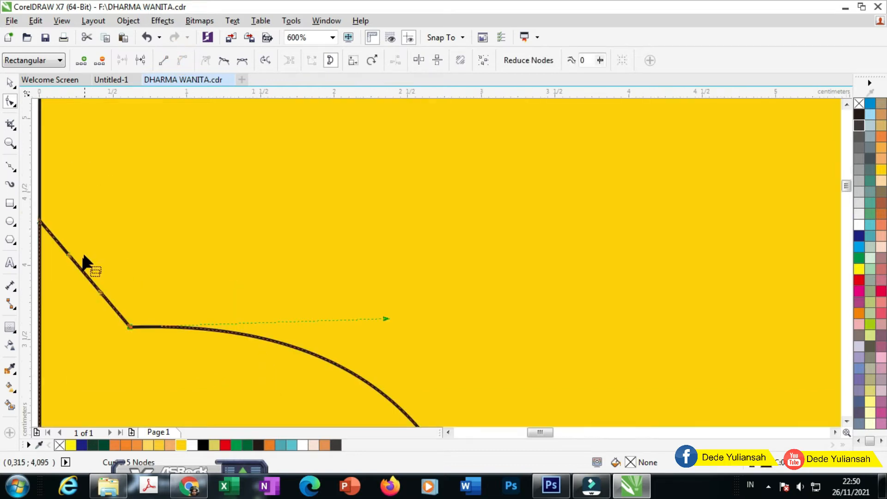
left_click_drag(80, 265, 101, 248)
- Convert the short lower segment near the base to a curve and bow it outward into a small arc
scroll(160, 198, "down", 3)
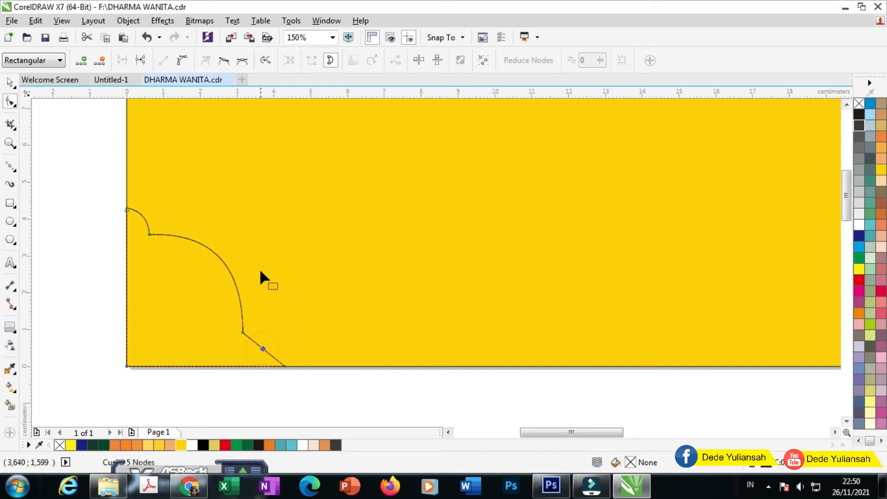
left_click(183, 60)
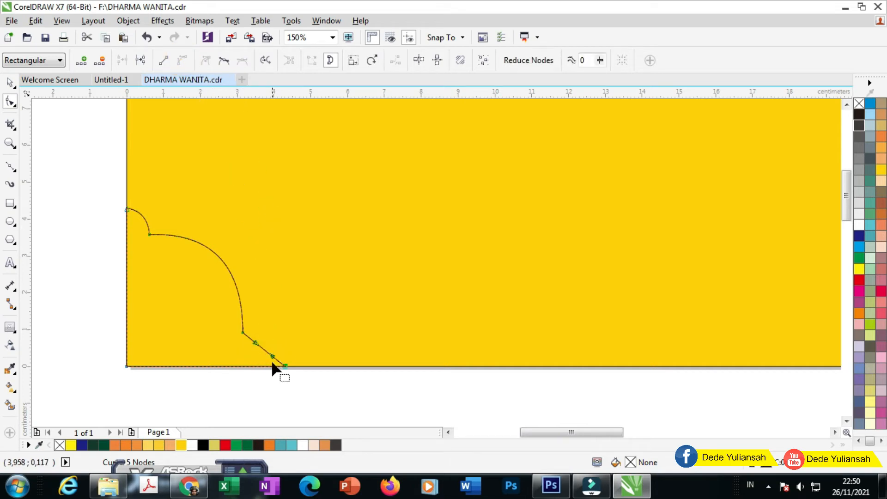
scroll(273, 365, "up", 1)
left_click_drag(255, 337, 262, 284)
scroll(248, 313, "down", 2)
scroll(279, 296, "up", 1)
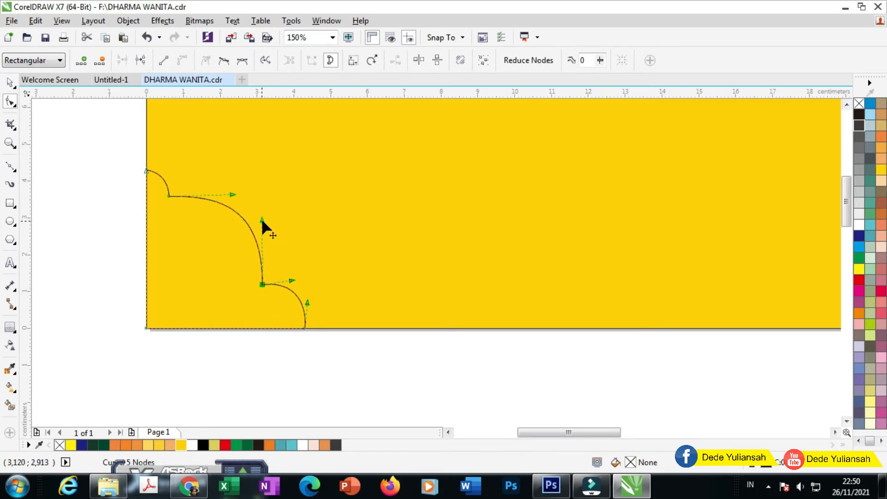
- Tilt the large arc's lower handle slightly inward and shift the shape's end node along the base to about 4.57 cm
left_click_drag(260, 217, 256, 218)
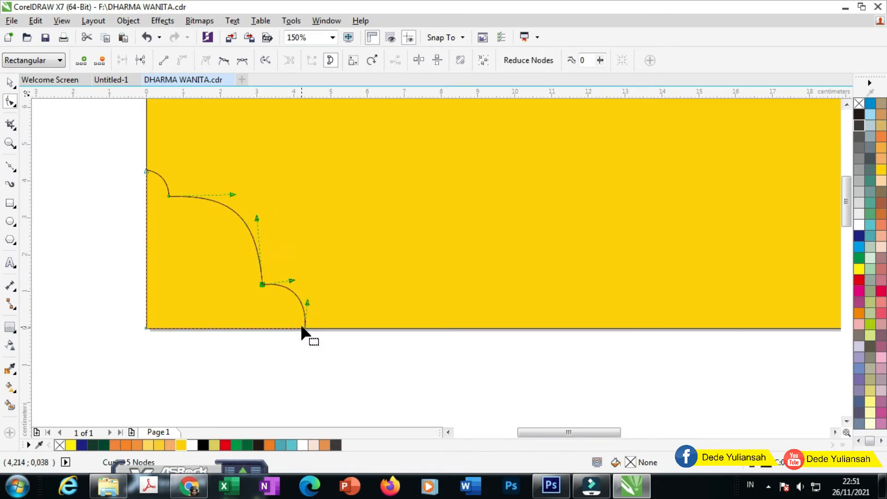
left_click_drag(301, 325, 301, 295)
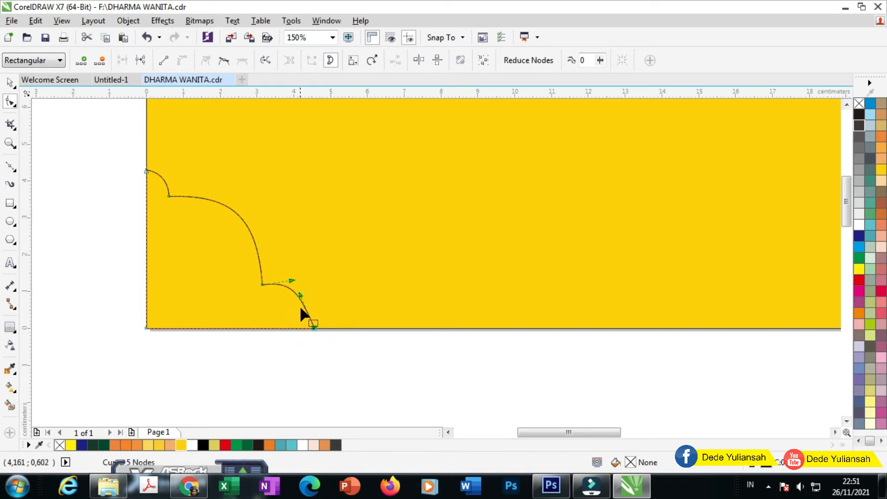
left_click(10, 82)
- Enlarge the scalloped corner shape to about 6.9 by 5.3 cm, keeping its lower left corner in place
scroll(260, 277, "down", 2)
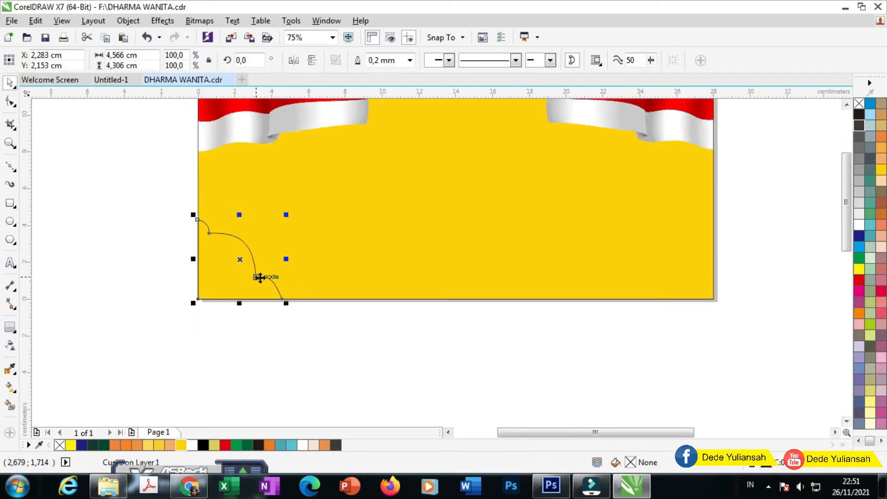
left_click(318, 322)
left_click(257, 290)
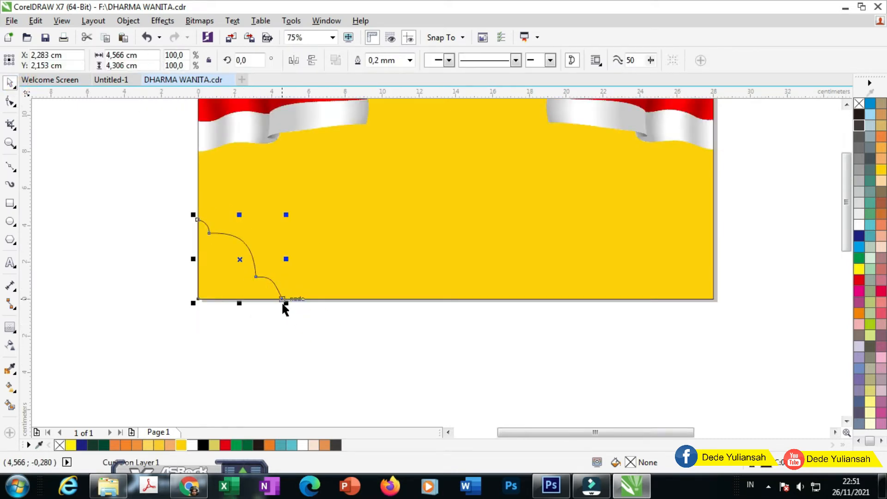
left_click_drag(289, 259, 308, 259)
left_click_drag(306, 215, 329, 196)
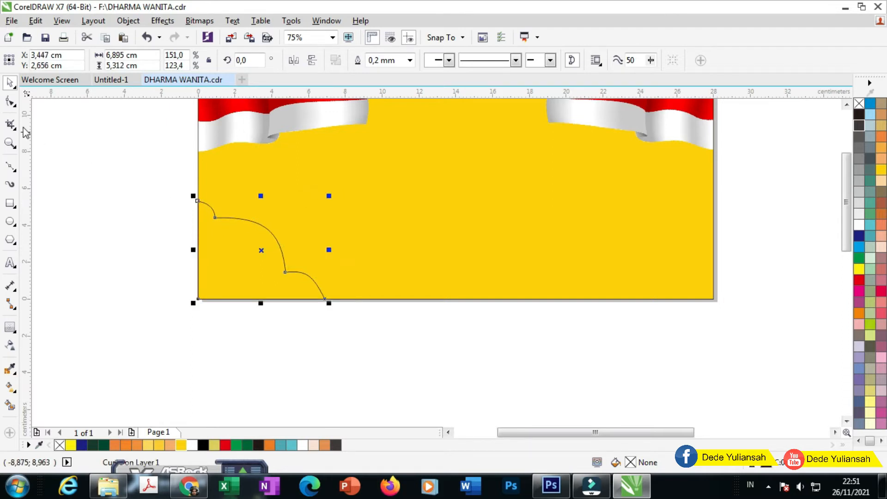
- Reshape the large middle arc by adjusting both end handles, angling the upper one slightly upward and setting the lower one upright
left_click(10, 102)
scroll(203, 206, "up", 2)
left_click(222, 228)
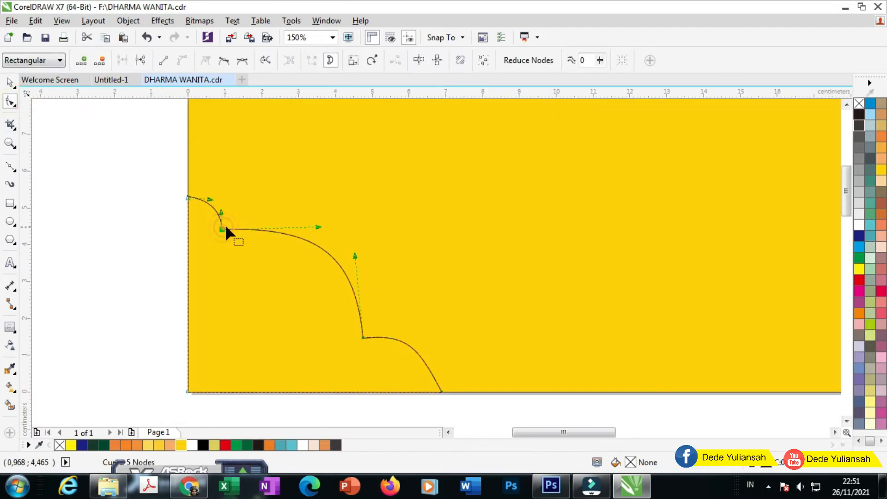
left_click_drag(320, 223, 284, 196)
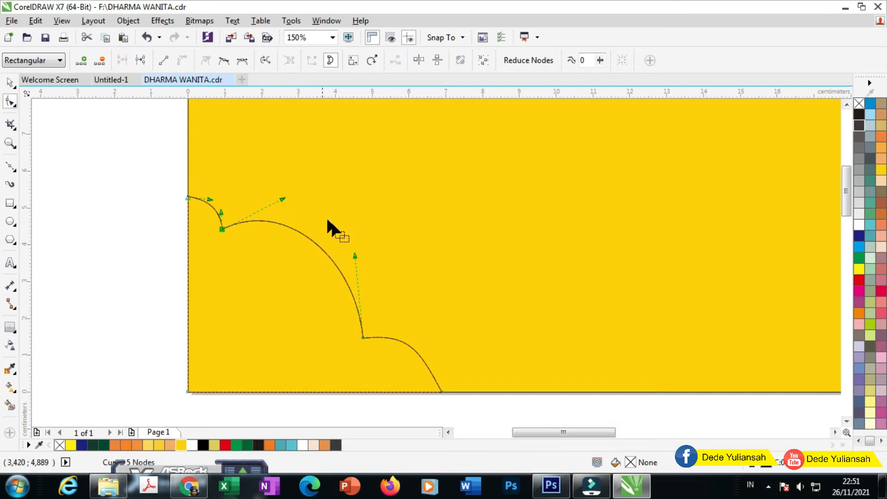
left_click_drag(356, 256, 387, 259)
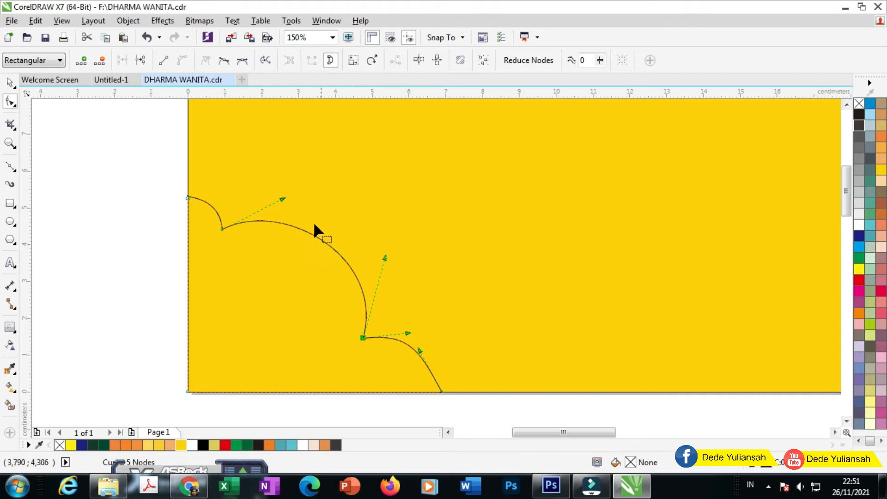
left_click_drag(283, 199, 256, 201)
scroll(282, 205, "down", 2)
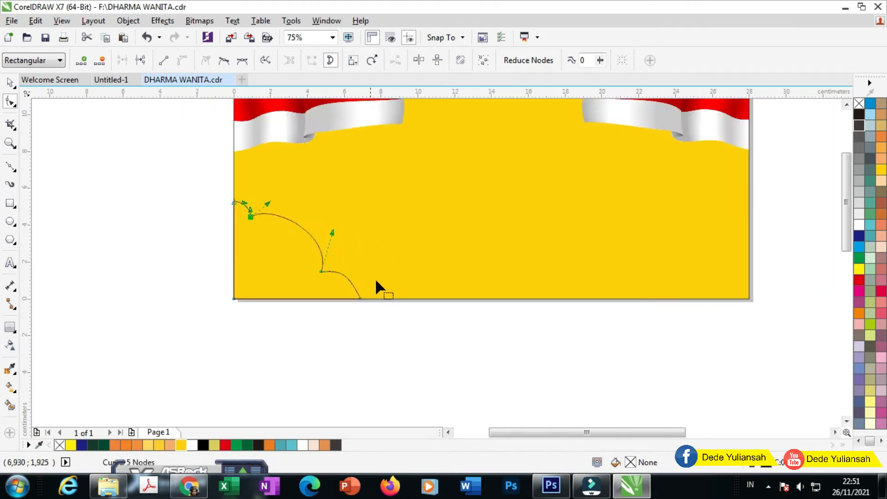
left_click(320, 271)
left_click_drag(331, 231, 308, 229)
left_click_drag(267, 201, 300, 205)
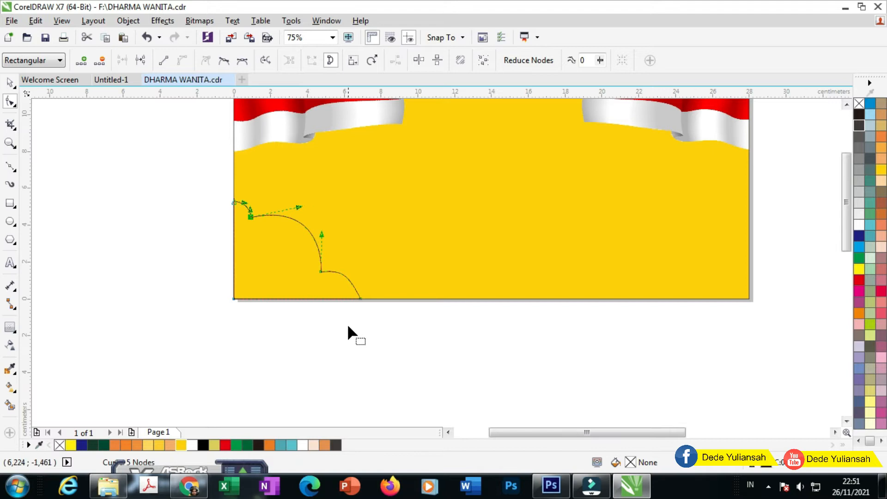
left_click(344, 324)
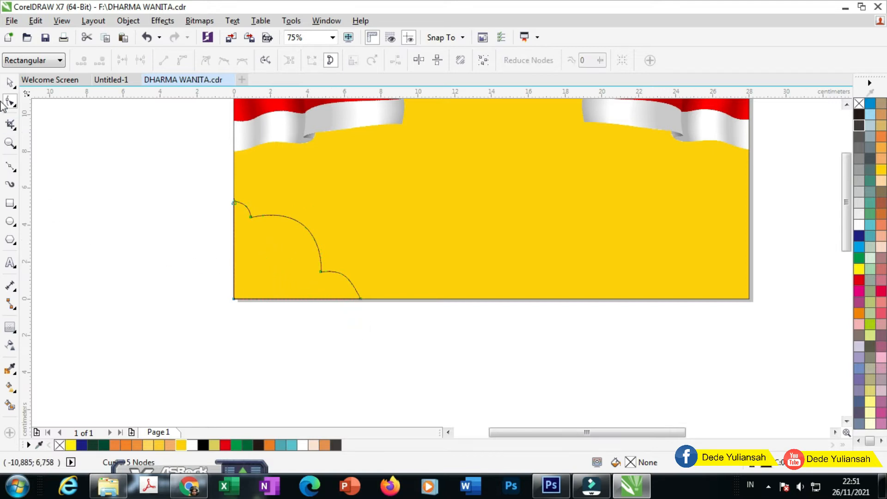
- Fill the scalloped corner shape with orange C0 M63 Y89
left_click(10, 82)
left_click(162, 248)
left_click(285, 273)
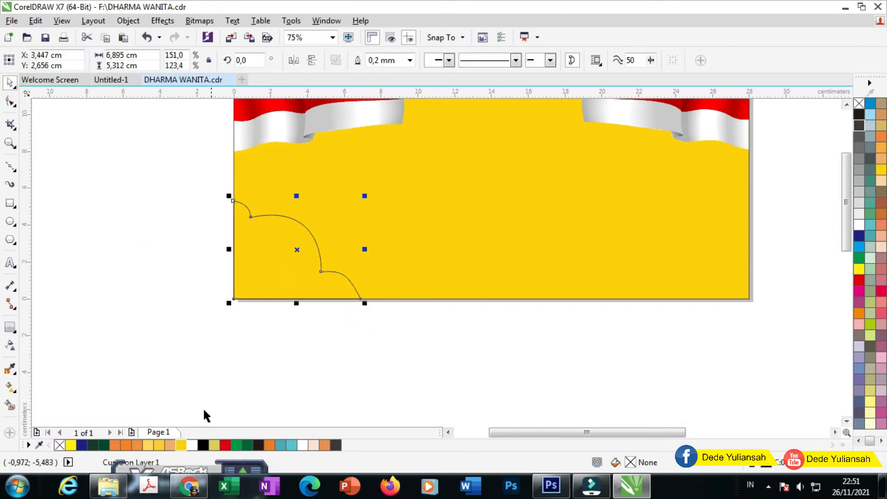
left_click(270, 446)
left_click(353, 361)
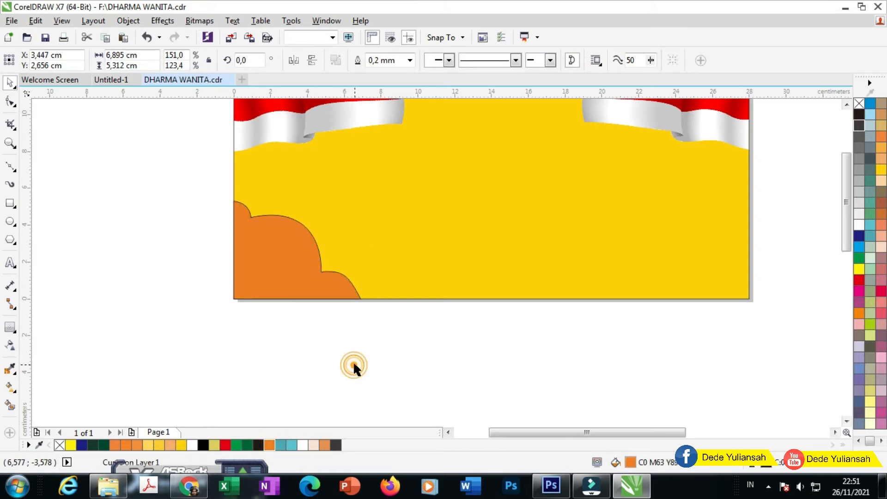
- Give the scalloped corner shape a linear fountain fill running from its orange to the yellow sampled from the banner background
left_click(282, 266)
double_click(630, 462)
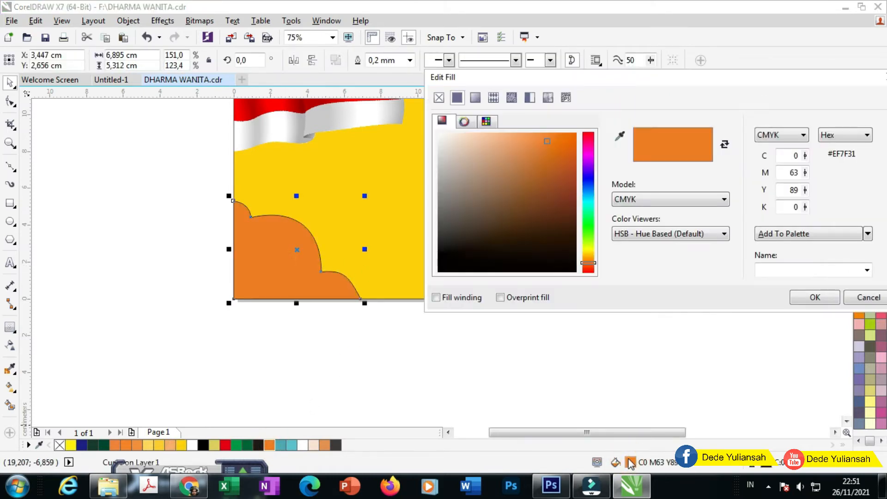
left_click(475, 98)
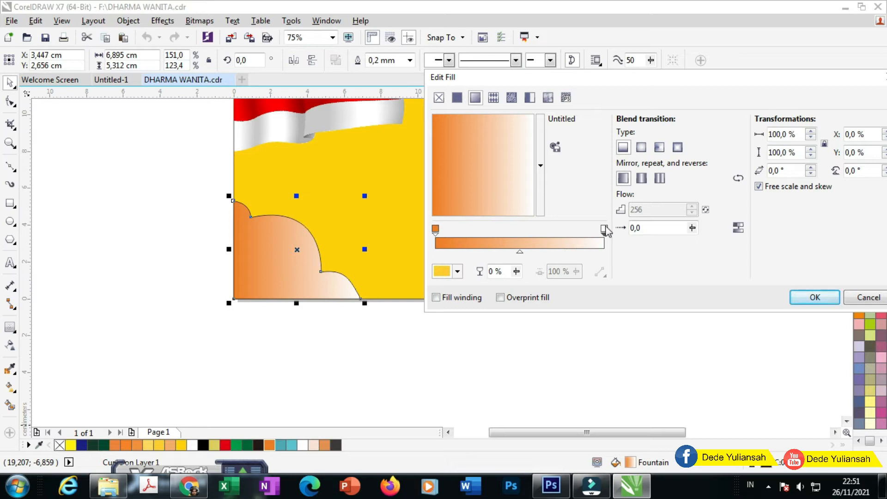
left_click(435, 229)
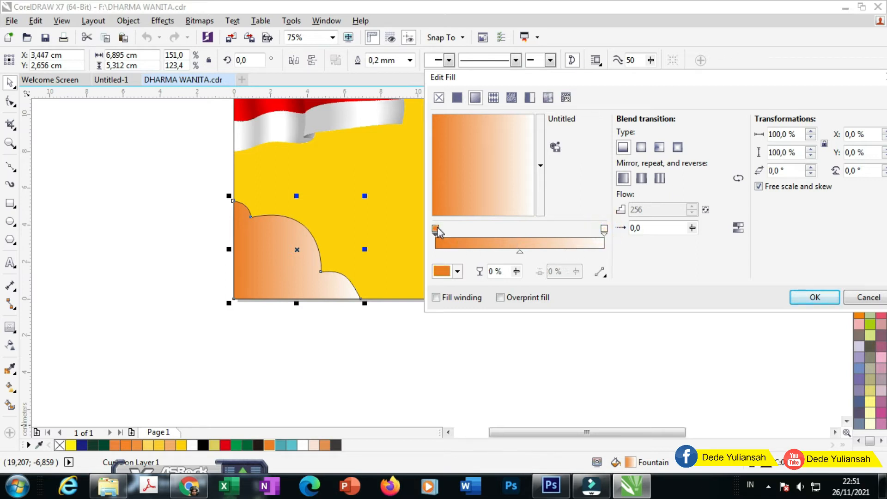
left_click(603, 228)
left_click(458, 271)
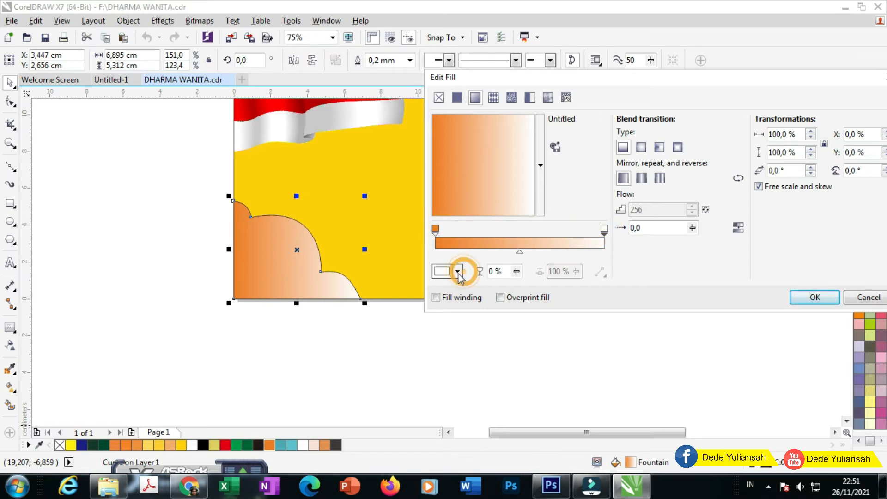
left_click(484, 299)
left_click(405, 231)
left_click(493, 202)
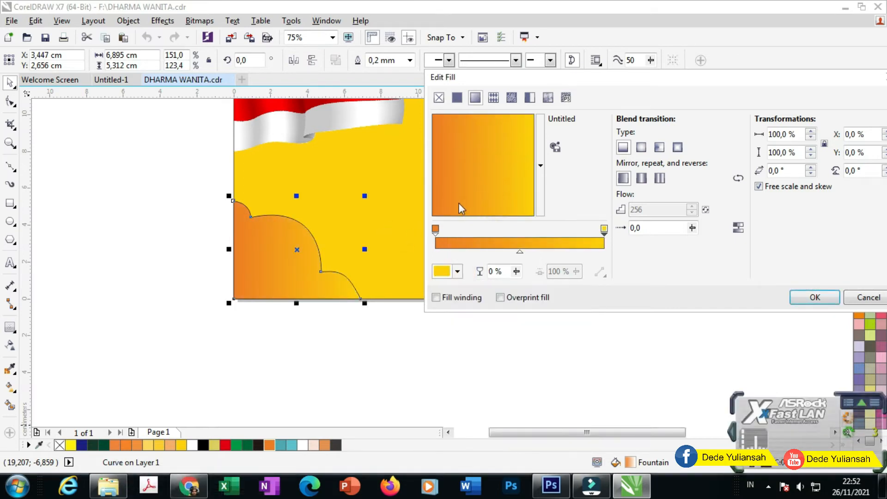
- Rotate the scalloped shape's gradient to 269° so orange sits above yellow, and remove the shape's outline
left_click_drag(480, 198, 481, 204)
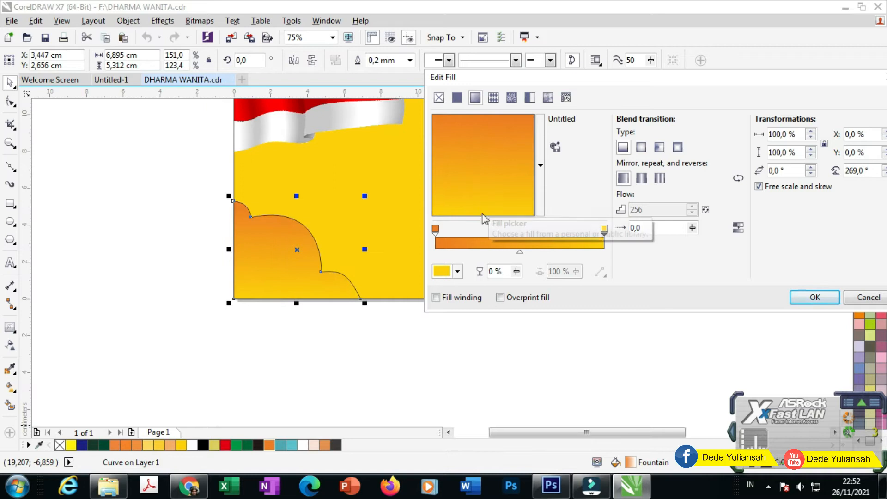
left_click(809, 297)
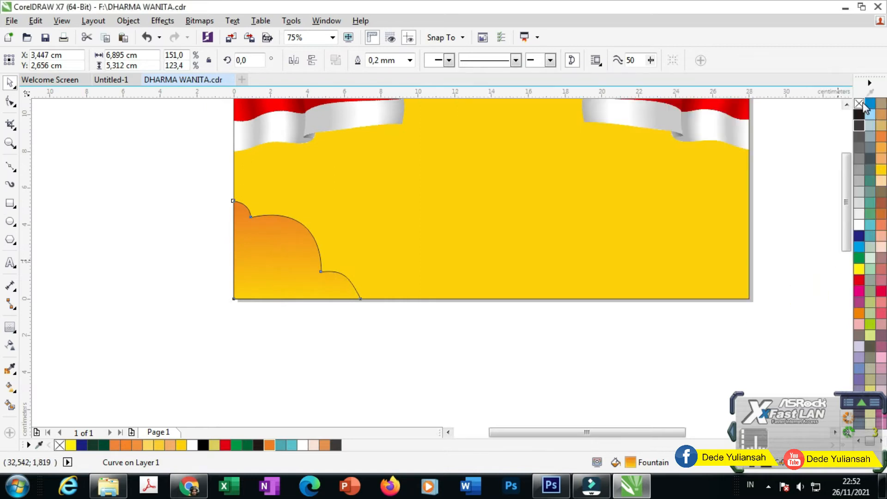
left_click(369, 370)
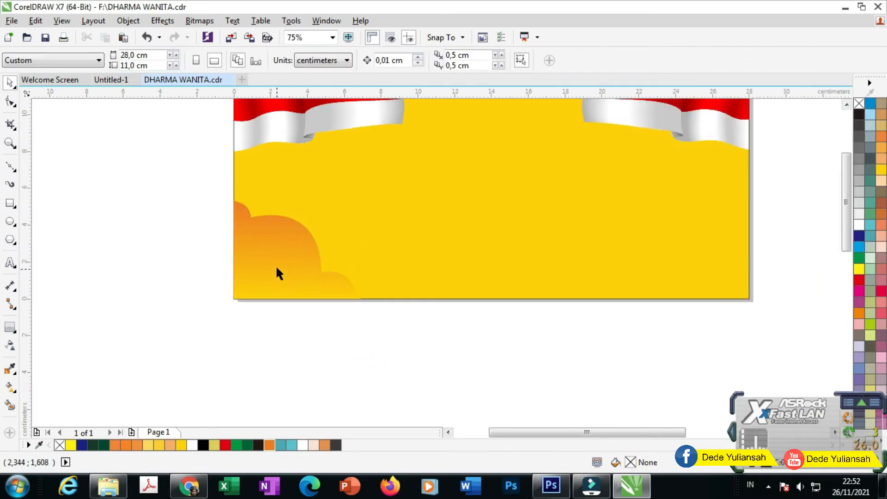
- Add a drop shadow to the scalloped corner shape
scroll(271, 257, "up", 2)
left_click(273, 253)
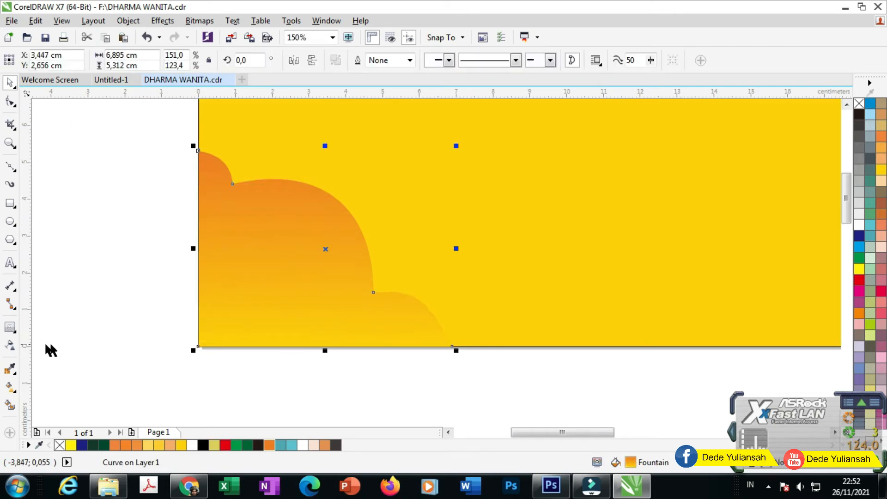
left_click(12, 328)
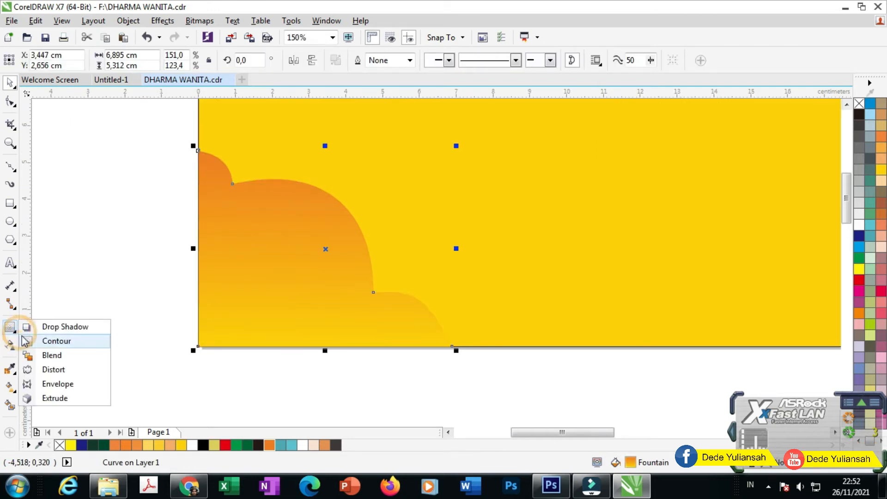
left_click(46, 326)
left_click_drag(199, 344, 460, 258)
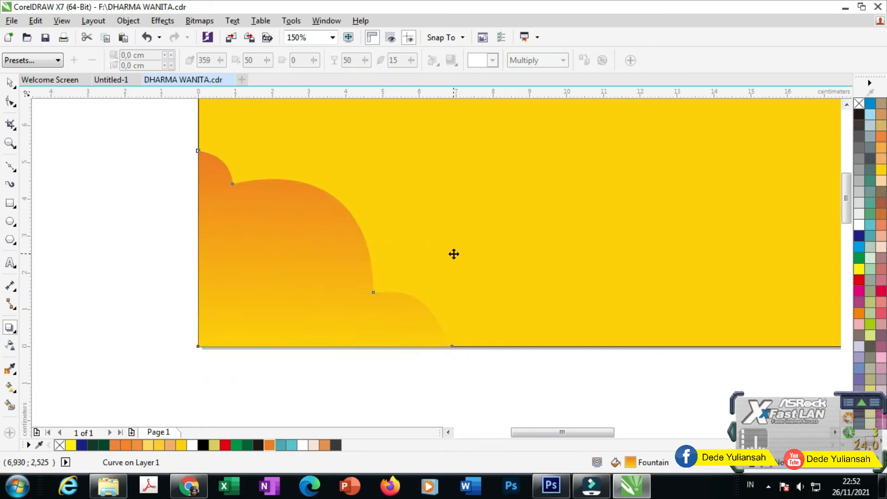
- PowerClip the scalloped shape together with its drop shadow inside the yellow banner rectangle
scroll(446, 255, "down", 2)
left_click(11, 82)
left_click_drag(225, 183, 504, 326)
right_click(363, 260)
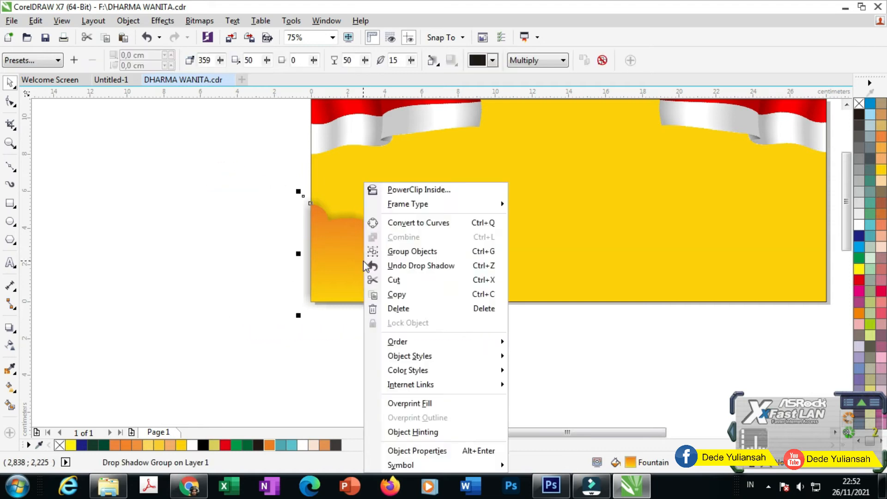
left_click(425, 194)
left_click(415, 182)
scroll(291, 259, "down", 2)
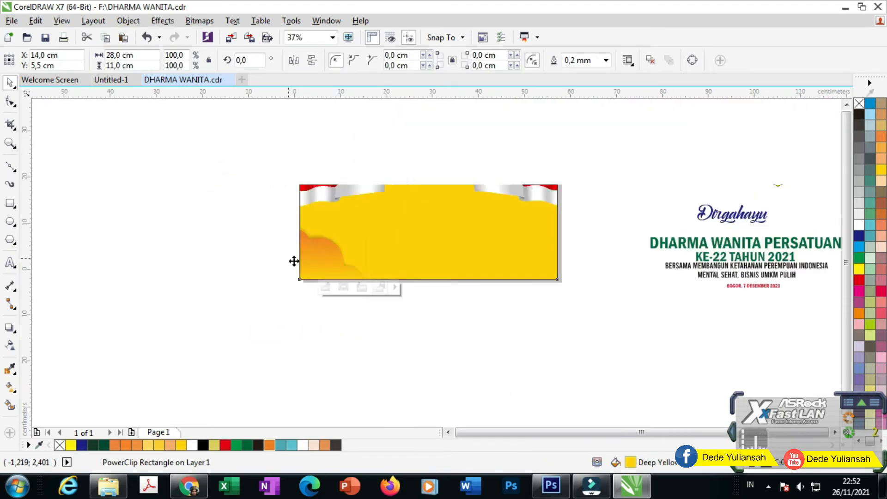
left_click(470, 335)
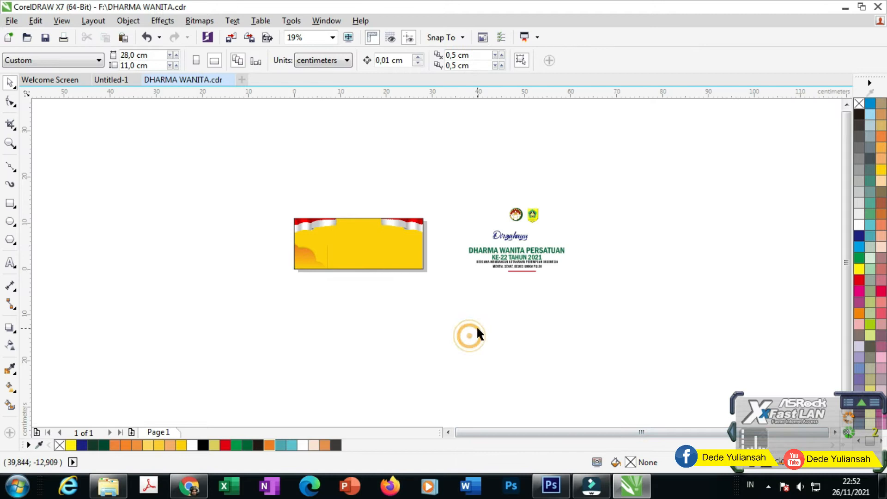
- Draw a full-height rectangle about 6.64 by 11 cm against the banner's right edge
scroll(412, 245, "up", 1)
scroll(423, 300, "up", 1)
scroll(417, 297, "down", 1)
left_click(10, 200)
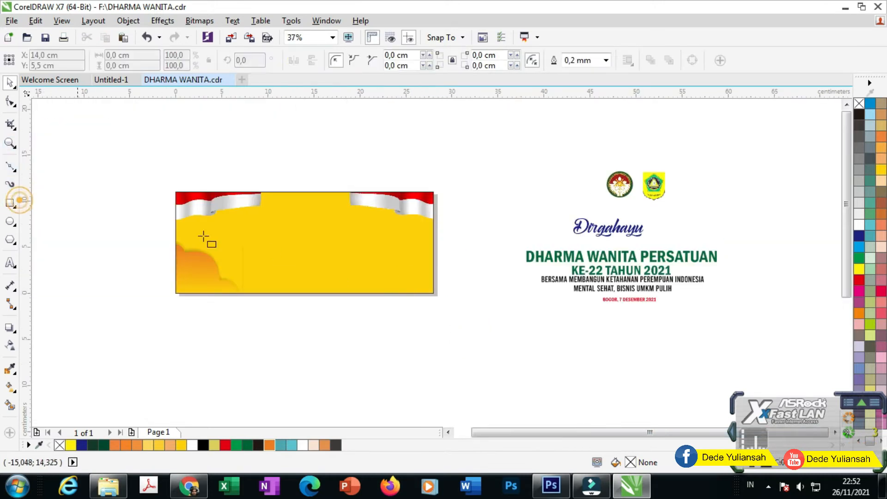
left_click_drag(433, 292, 372, 191)
scroll(395, 251, "up", 2)
key("space")
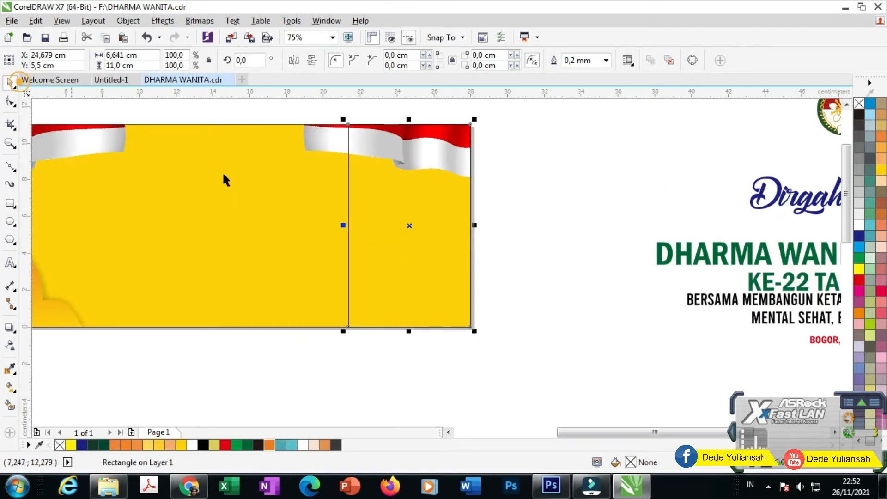
- Convert the new rectangle to curves and move its upper left node onto its upper right corner, making a triangle
left_click(376, 238)
right_click(380, 234)
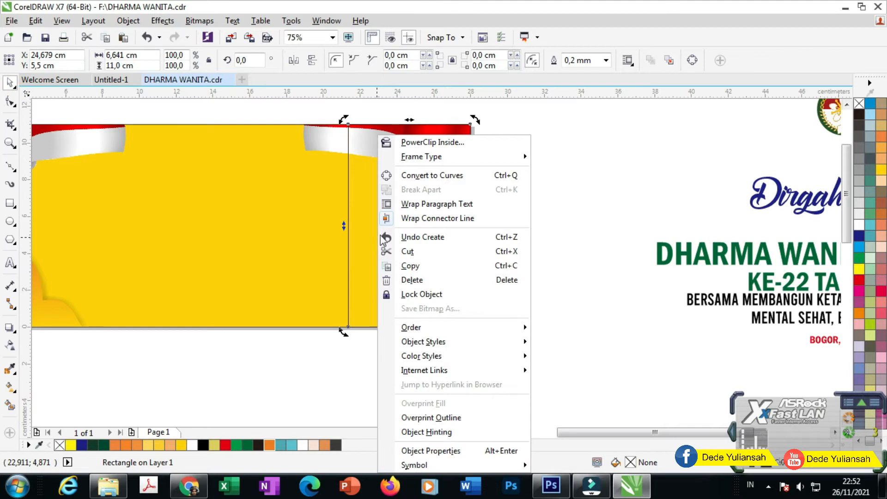
left_click(404, 175)
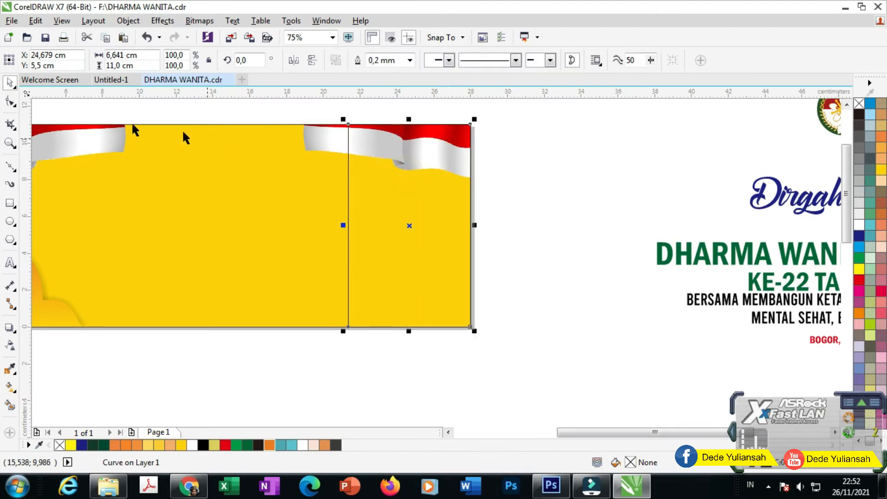
left_click(11, 101)
left_click_drag(349, 126, 476, 123)
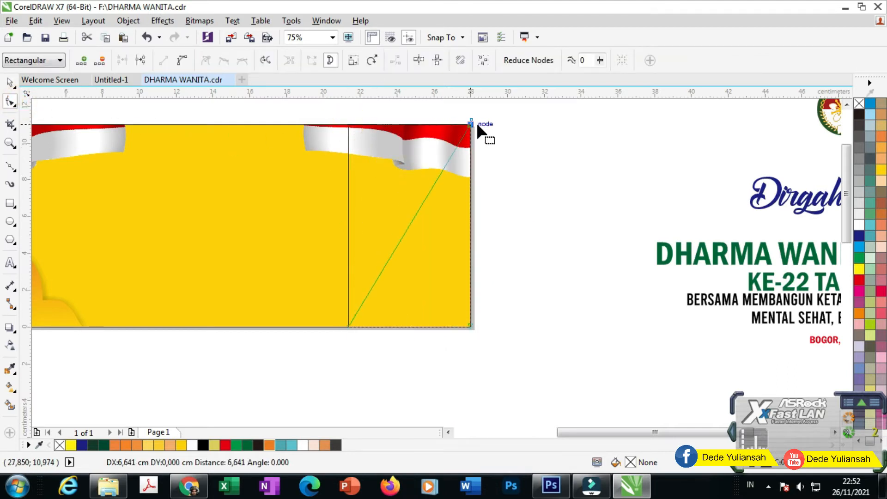
- Move the triangle's lower left node outward along the banner's base, widening the triangle to about 8.51 cm
scroll(379, 155, "down", 1)
scroll(376, 249, "up", 1)
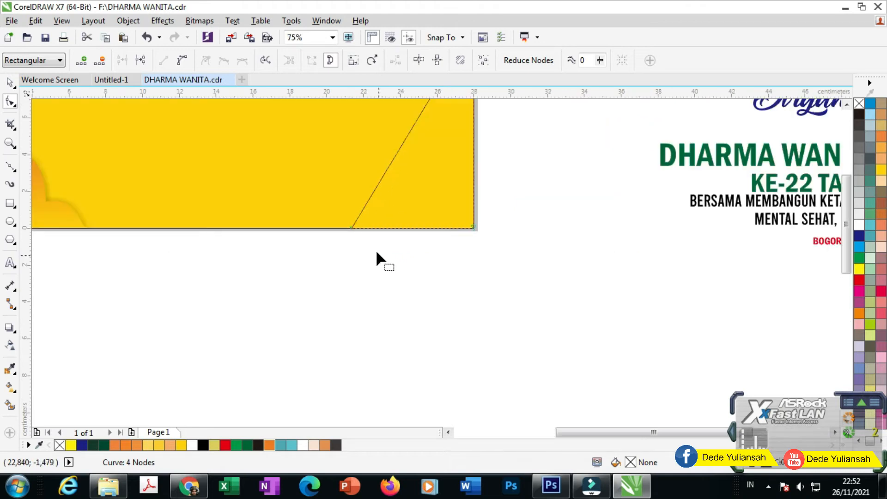
left_click_drag(351, 227, 316, 229)
scroll(317, 231, "down", 1)
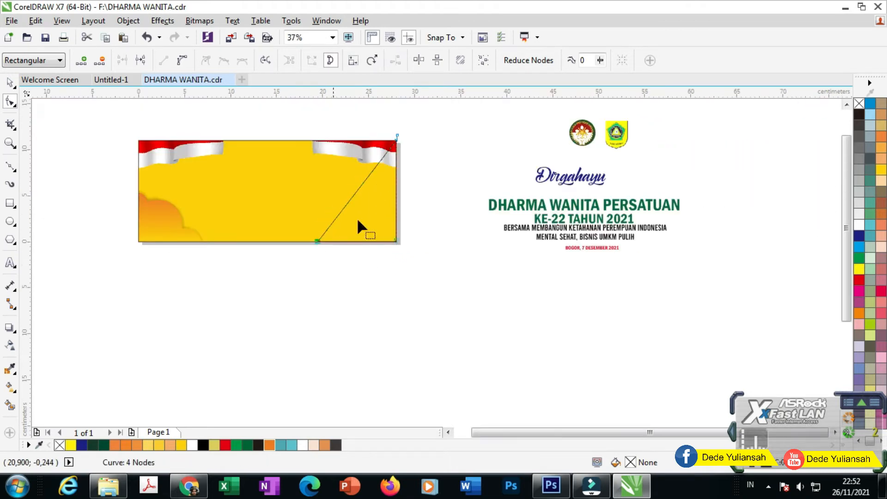
left_click(9, 82)
left_click(432, 193)
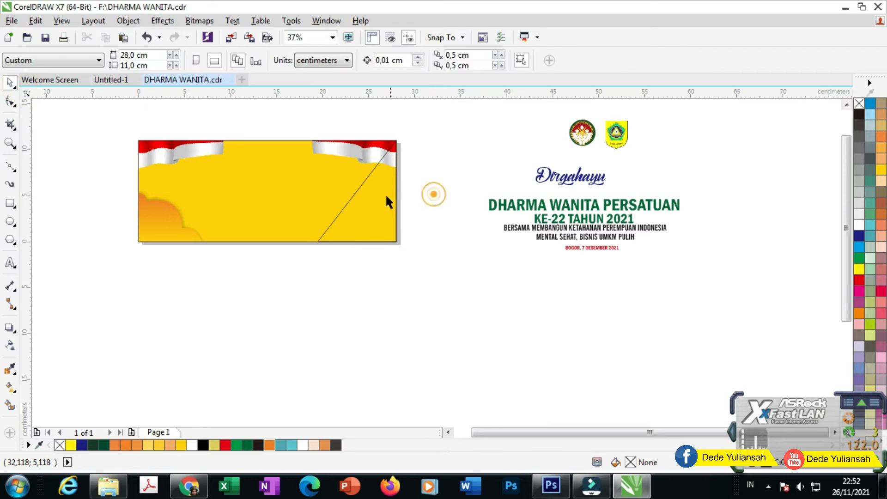
- Fill the triangle with orange C0 M63 Y89 and remove its outline
left_click(371, 201)
left_click(265, 447)
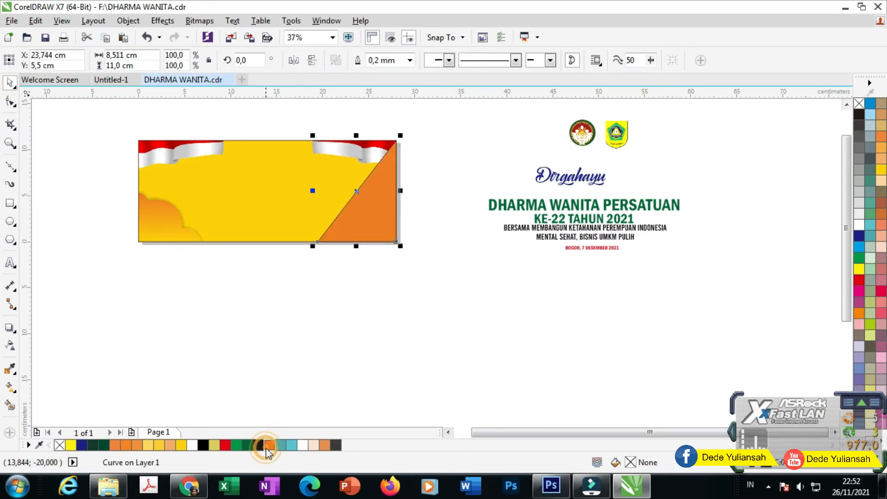
right_click(858, 104)
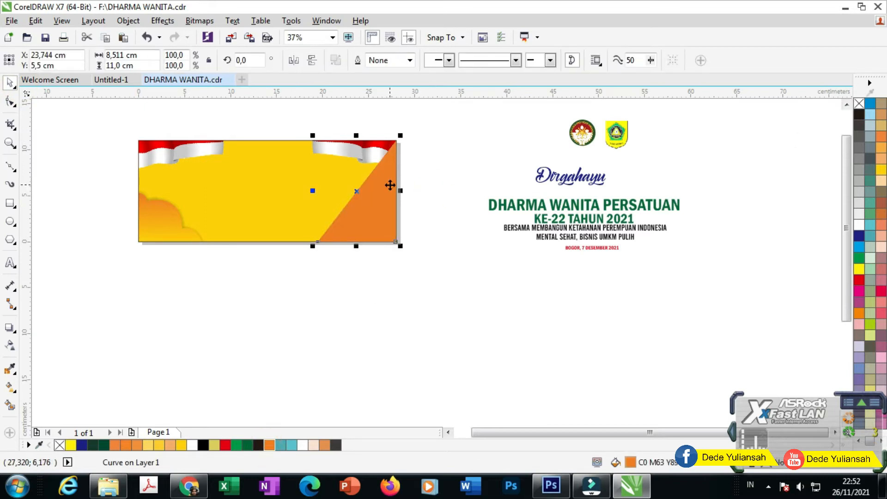
scroll(390, 185, "up", 2)
left_click(454, 221)
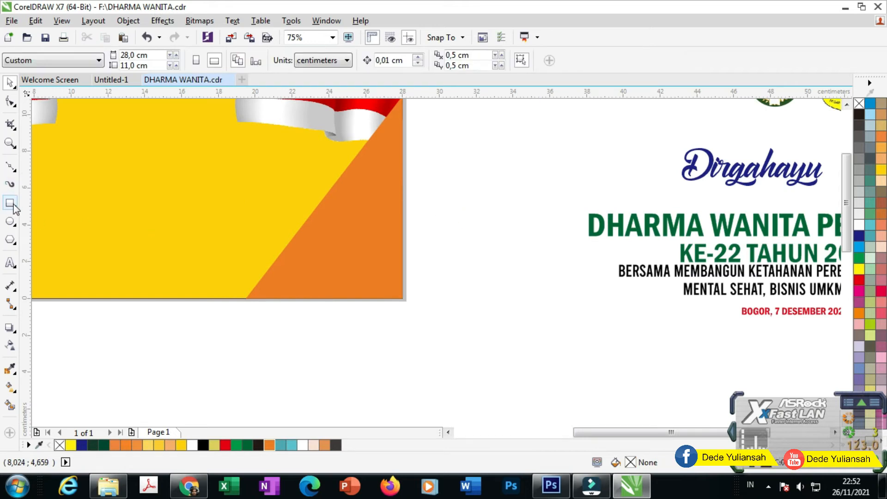
- Draw a closed diagonal stripe about 6.5 by 8.47 cm across the orange triangle, parallel to its slanted edge
left_click(10, 167)
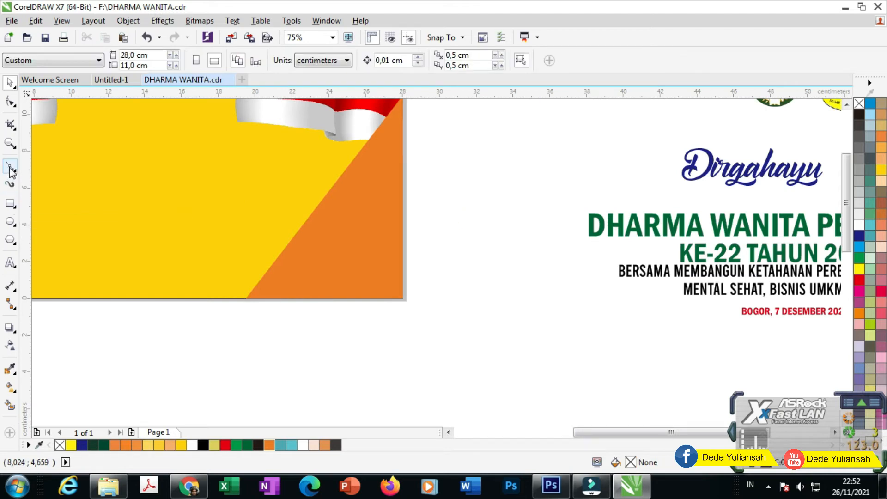
left_click(283, 298)
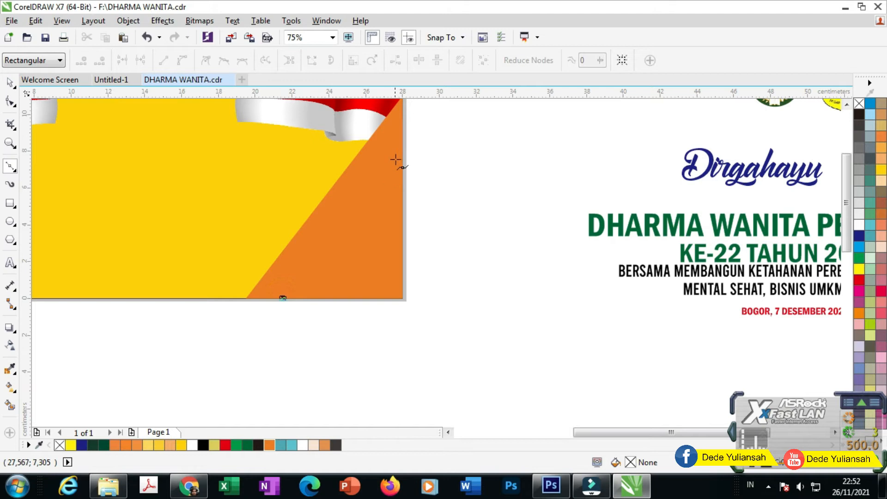
left_click(401, 142)
left_click(403, 182)
left_click(313, 298)
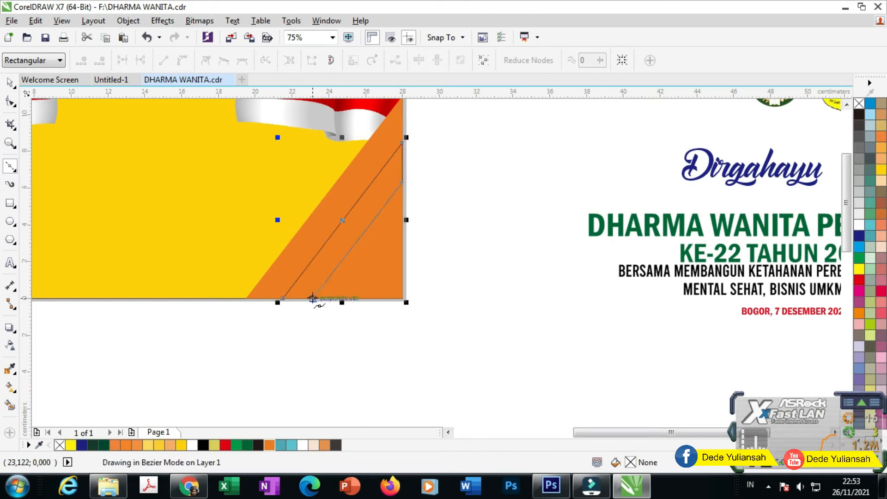
scroll(295, 307, "up", 1)
left_click(272, 290)
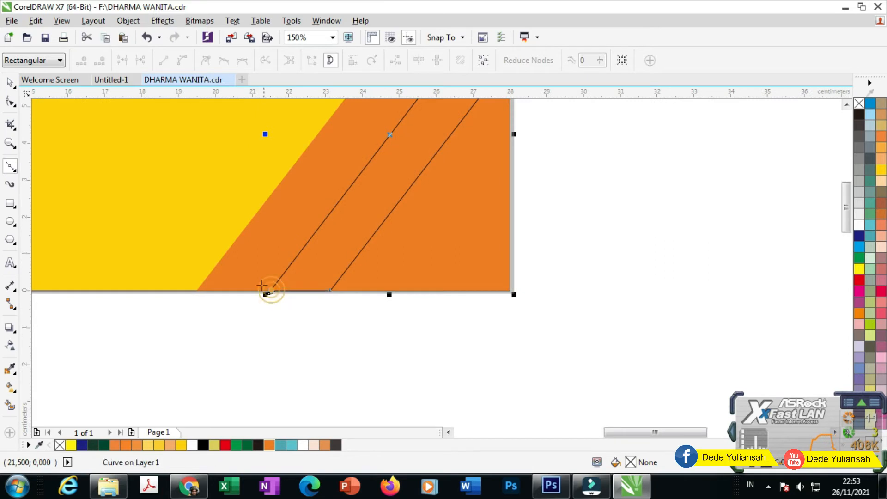
- Fill the diagonal stripe with white and remove its outline
left_click(10, 82)
left_click(859, 226)
scroll(590, 251, "down", 1)
right_click(859, 105)
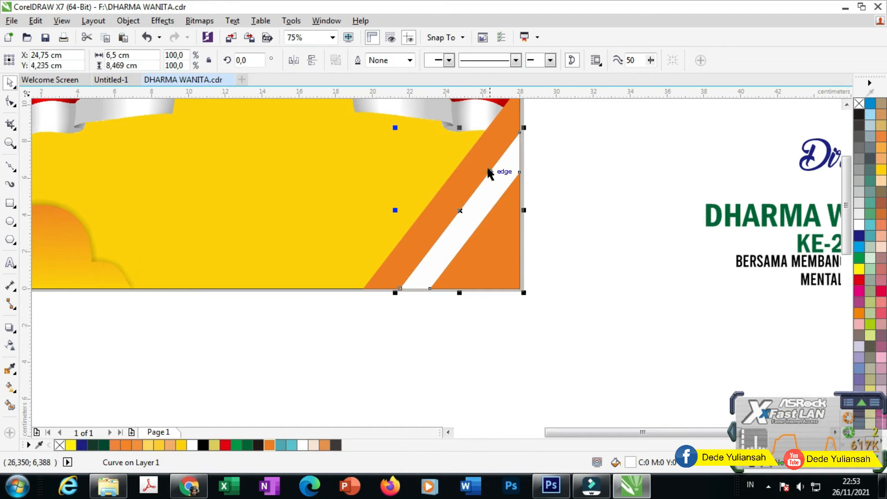
- Enlarge the white stripe to 115% about its center and shift it slightly left, to about X 24.54, Y 4.27 cm
left_click_drag(525, 129, 543, 117)
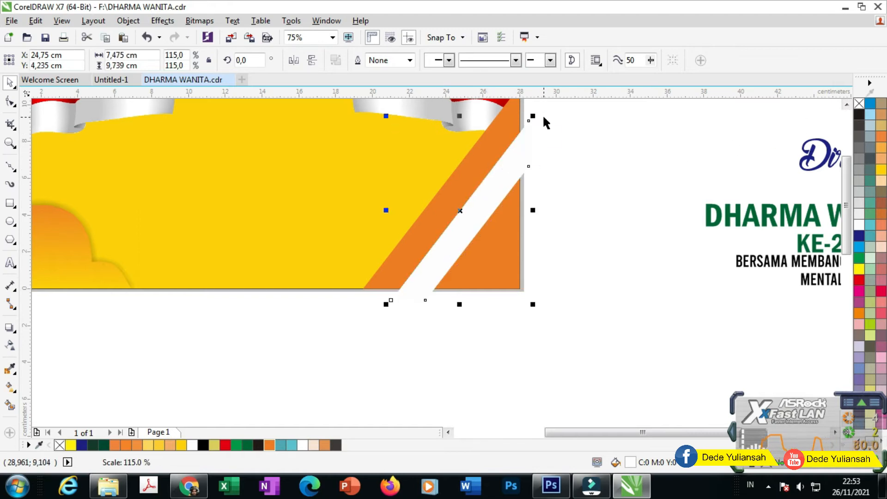
scroll(503, 188, "up", 1)
left_click_drag(495, 187, 488, 209)
scroll(489, 209, "down", 1)
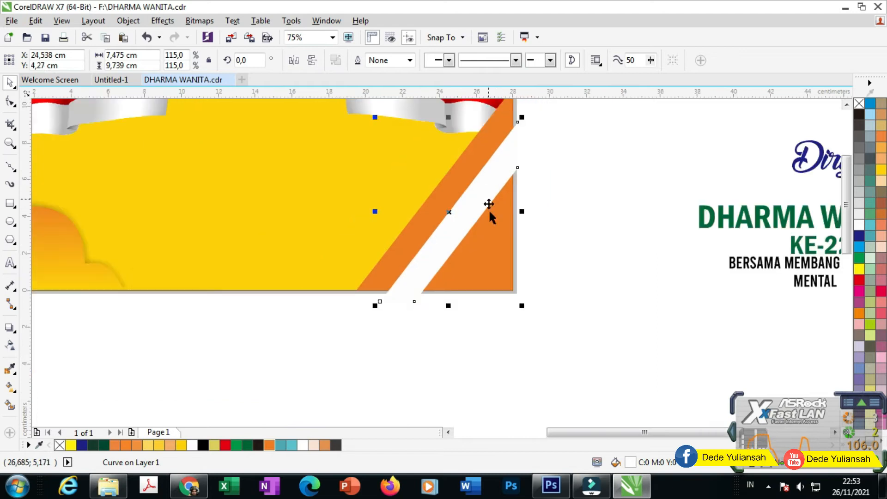
- PowerClip the white stripe and the orange triangle together inside the yellow banner rectangle
left_click(495, 244, "shift")
right_click(495, 244)
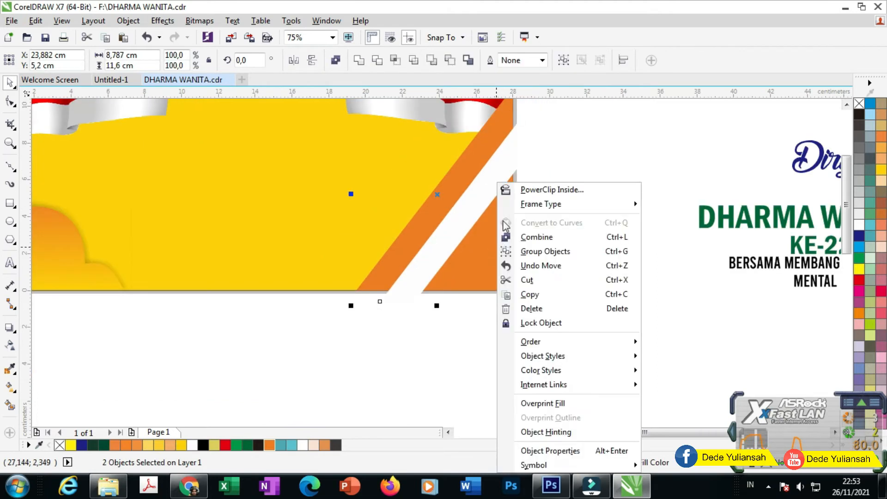
left_click(540, 189)
left_click(402, 193)
scroll(431, 211, "down", 1)
left_click_drag(510, 271, 379, 130)
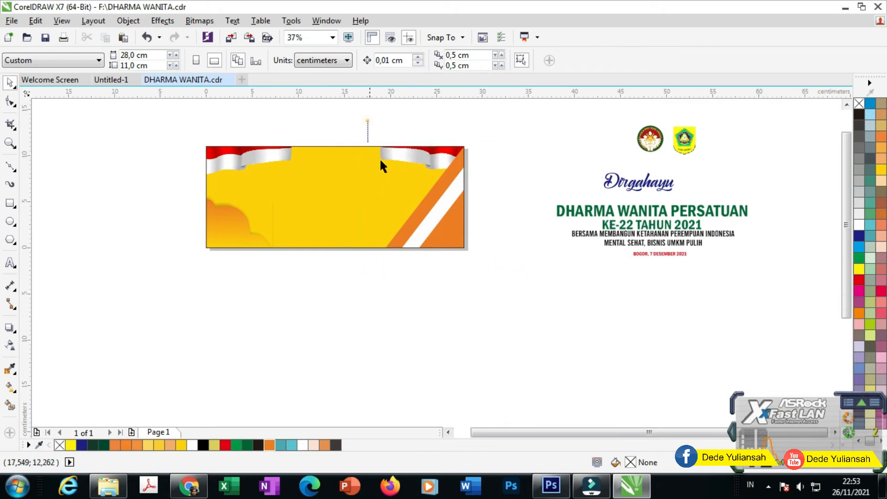
- Inside the banner's PowerClip contents, bring the right-hand flag in front of the diagonal orange and white stripes, and finish editing
left_click(431, 217)
left_click(300, 267)
scroll(455, 152, "up", 1)
left_click(353, 127)
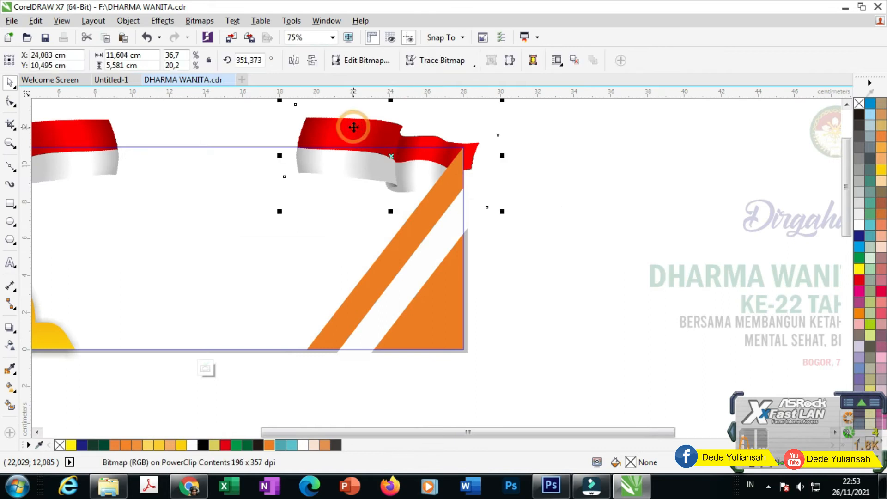
right_click(353, 128)
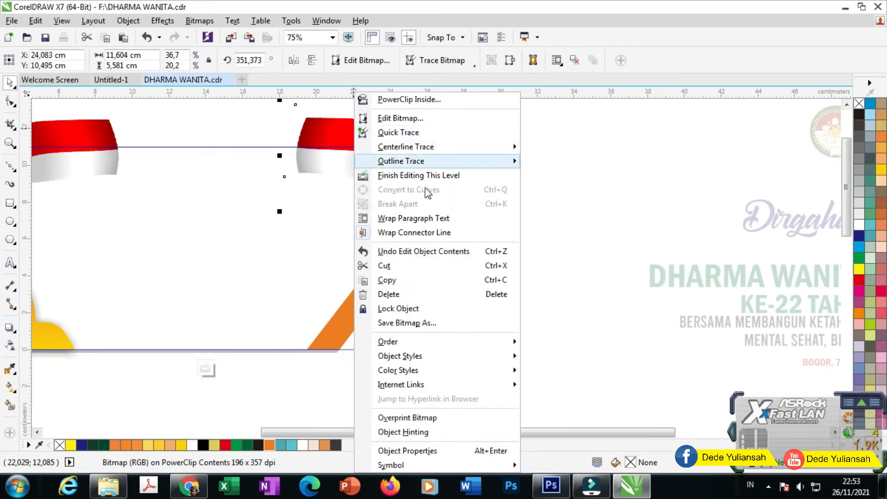
left_click(426, 342)
left_click(570, 375)
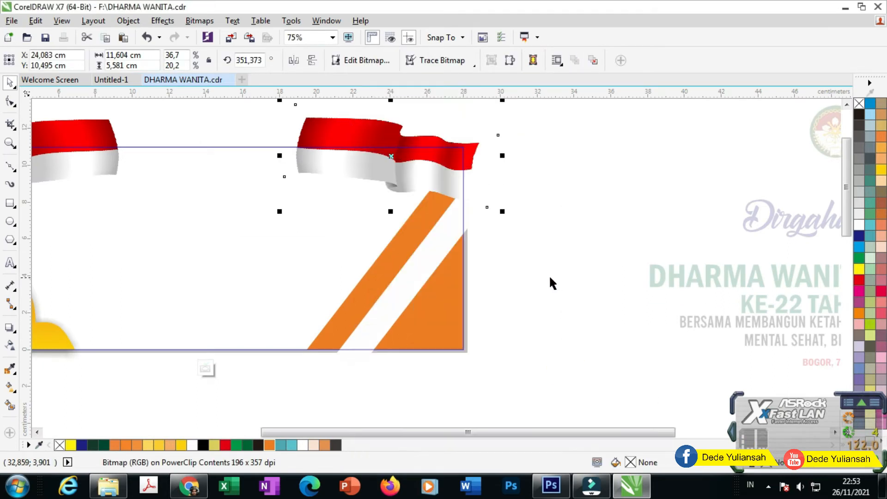
left_click(205, 368)
left_click(606, 228)
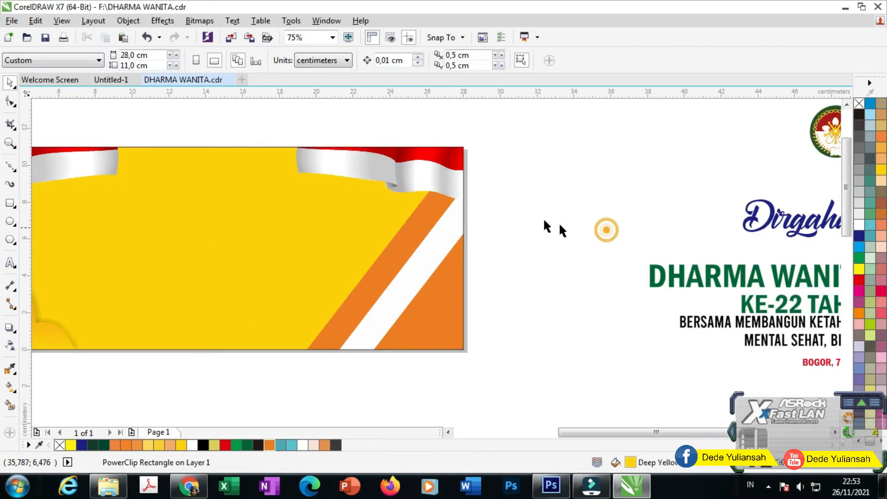
- Move the green-and-yellow shield logo onto the banner's upper-left corner, at about X 2.03, Y 9.02 cm
scroll(497, 197, "down", 2)
scroll(360, 248, "up", 2)
scroll(360, 246, "down", 2)
left_click_drag(699, 173, 261, 209)
scroll(239, 188, "up", 2)
left_click_drag(766, 406, 306, 418)
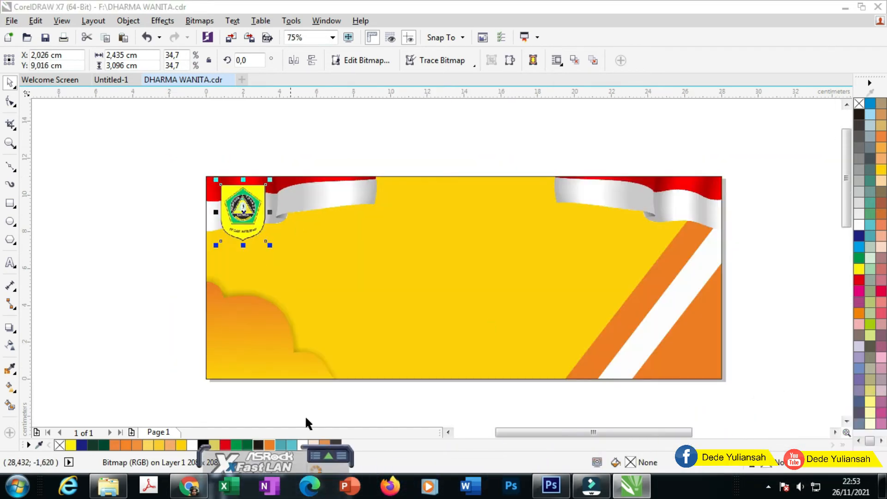
left_click(750, 223)
- Move the round Dharma Wanita logo onto the banner's upper-right corner, at about X 25.68, Y 9.21 cm
scroll(750, 224, "down", 1)
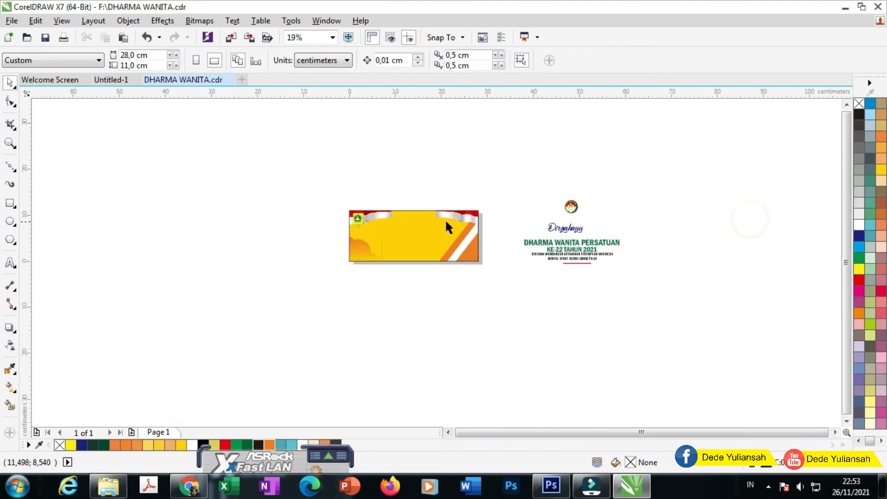
left_click_drag(487, 199, 381, 230)
scroll(363, 199, "up", 2)
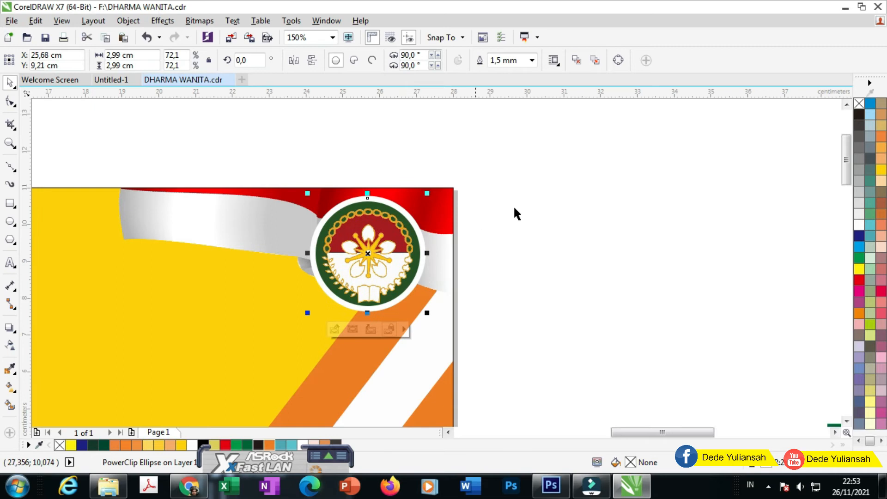
scroll(513, 209, "down", 2)
- Move the "Dirgahayu" text between the two flags, at about X 14.53, Y 8.98 cm
left_click(582, 205)
left_click_drag(672, 238, 373, 222)
scroll(374, 222, "up", 2)
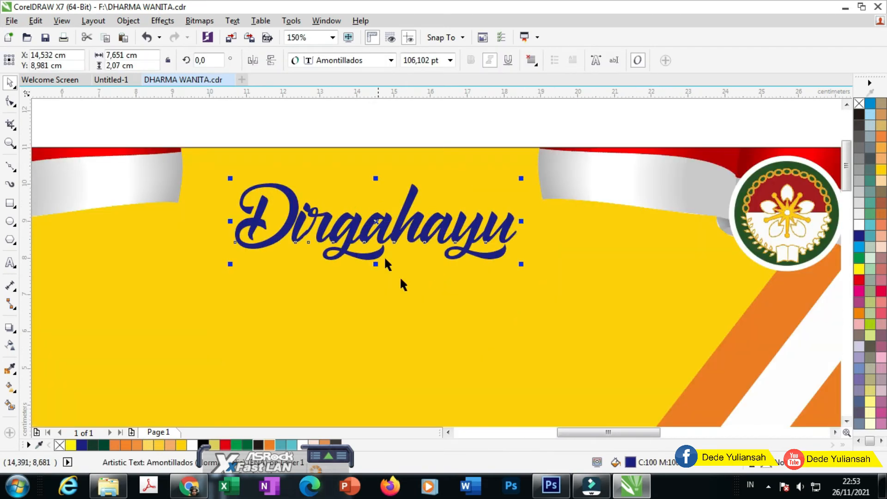
scroll(312, 200, "down", 1)
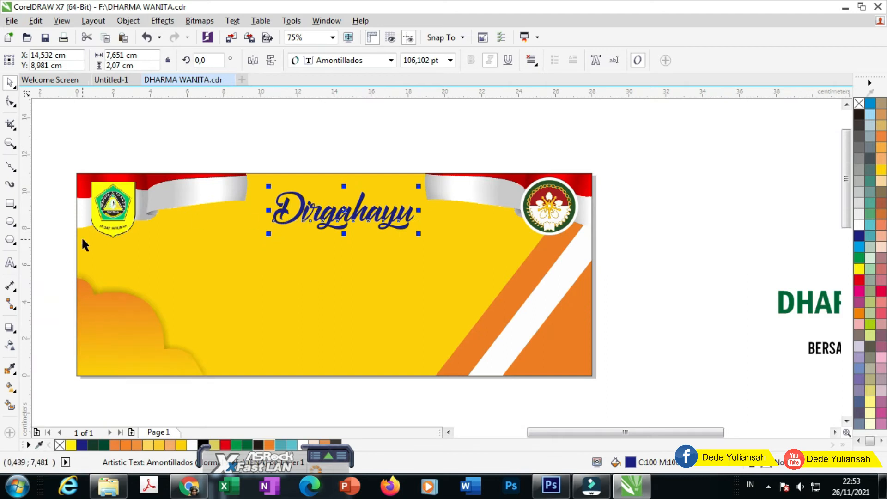
- Move the "DHARMA WANITA PERSATUAN KE-22 TAHUN 2021" group below "Dirgahayu" and center it horizontally on the banner
scroll(248, 209, "down", 1)
left_click_drag(510, 251, 230, 225)
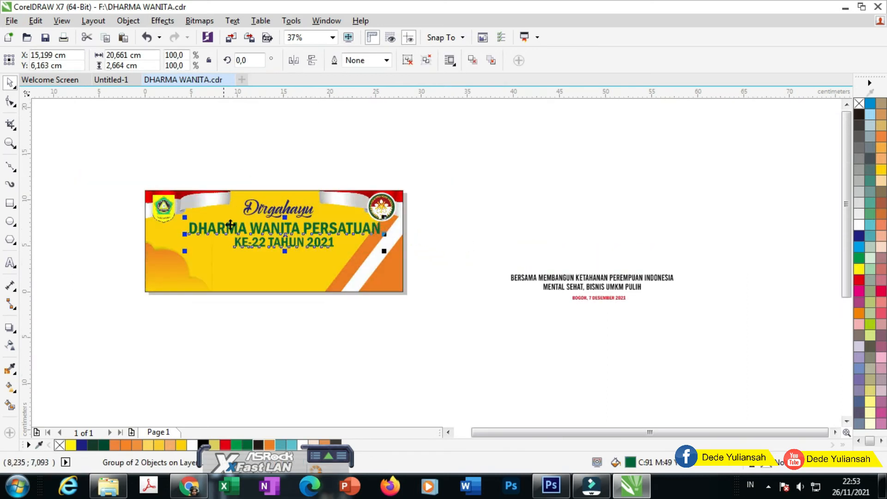
scroll(210, 223, "up", 1)
left_click(210, 200, "shift")
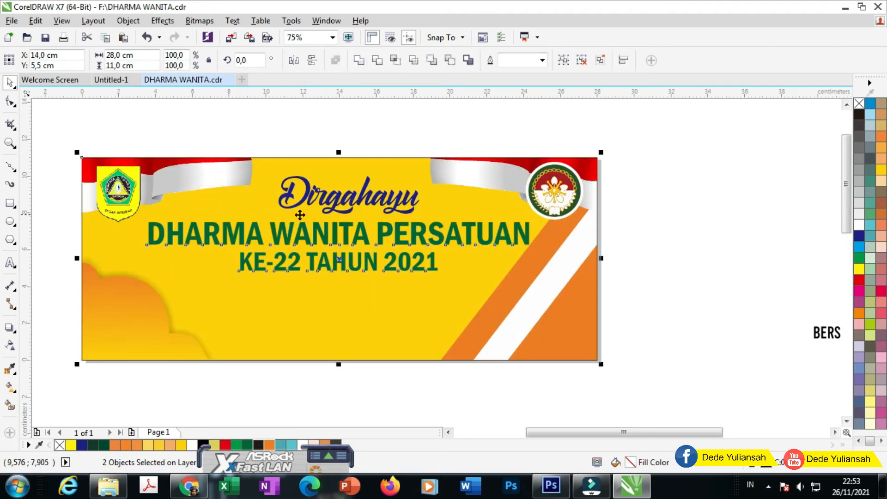
left_click(670, 232)
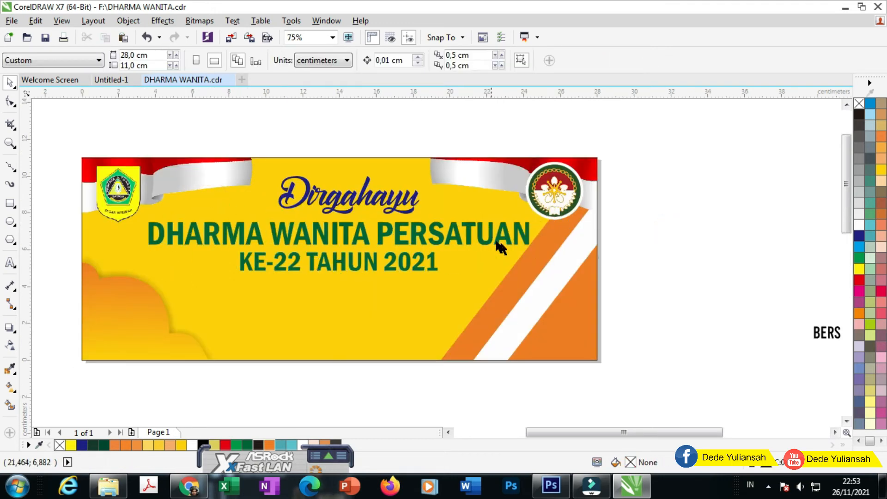
- Inside the PowerClip, shift the orange triangle to about X 24.21, Y 5.29 cm and the white stripe to about X 24.96, Y 4.06 cm
left_click(541, 252)
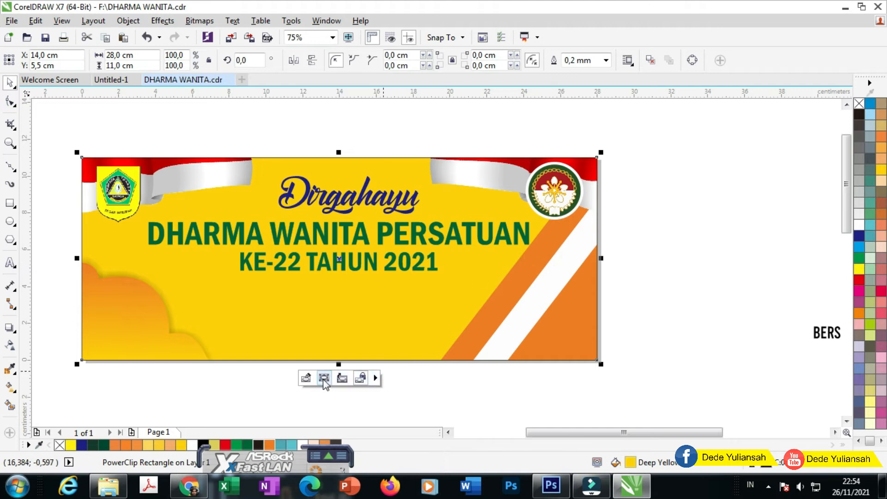
left_click(306, 378)
left_click(509, 307)
left_click_drag(587, 337, 596, 341)
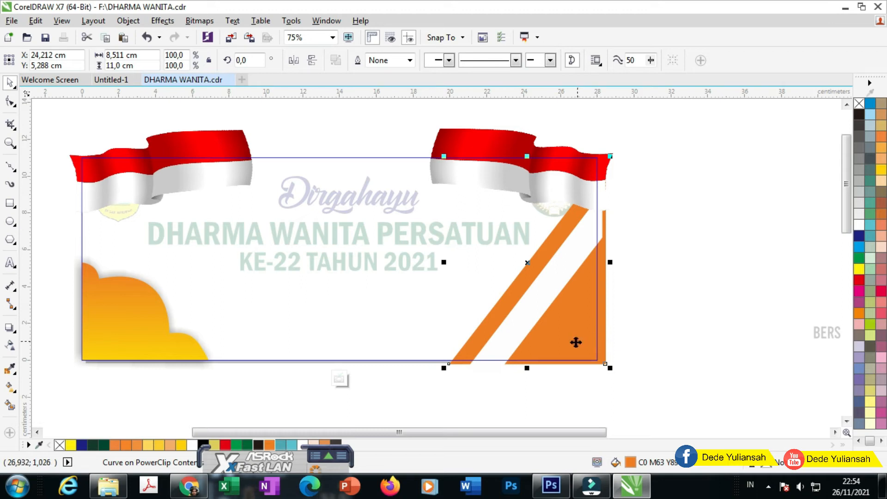
left_click(534, 306)
left_click_drag(534, 306, 539, 316)
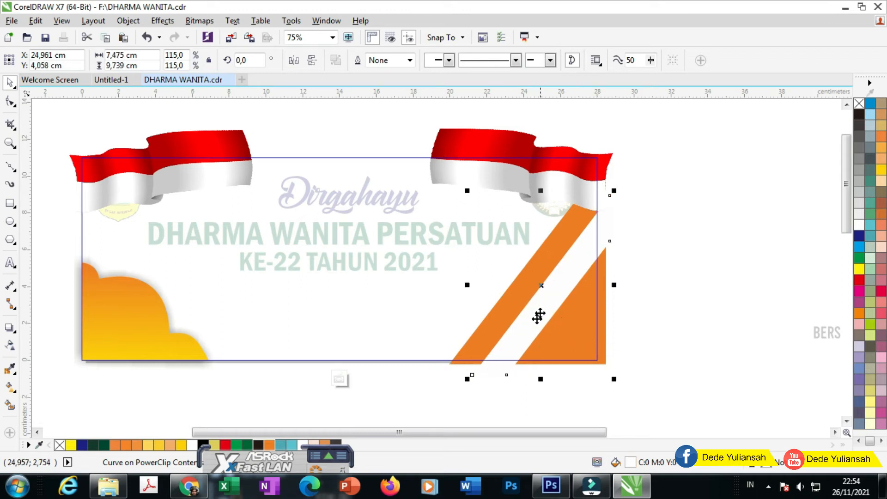
left_click(339, 380)
scroll(351, 349, "down", 2)
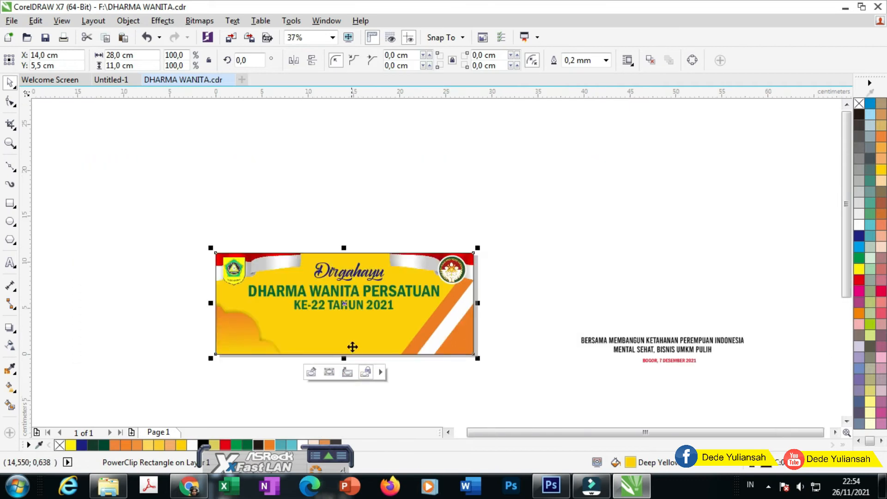
left_click(552, 293)
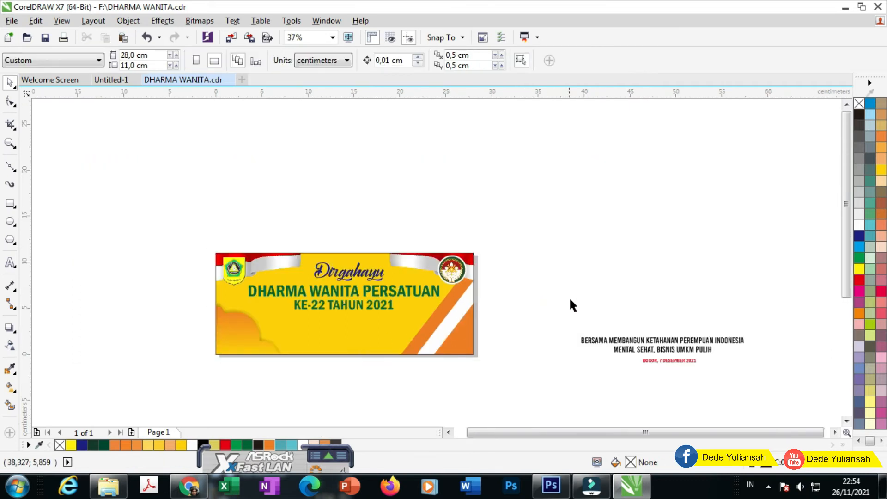
- Move the two-line slogan and the date text below the heading and center both horizontally on the banner
left_click_drag(689, 363, 739, 362)
left_click_drag(680, 341, 359, 322)
scroll(360, 321, "up", 2)
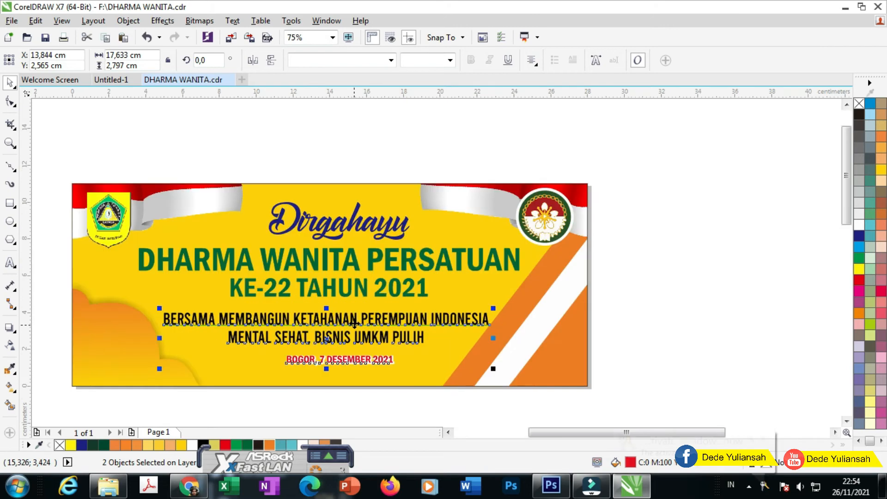
left_click(472, 286, "shift")
left_click(652, 295)
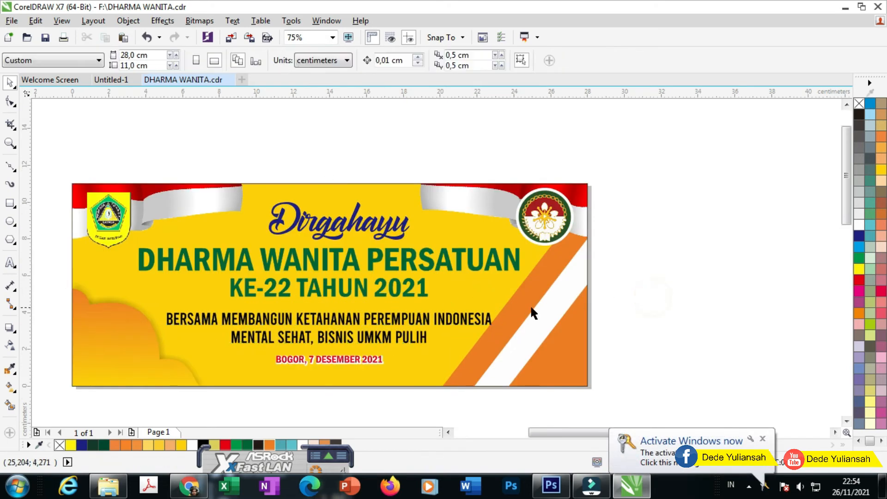
- Edit the PowerClip contents again and shift the orange triangle slightly right and down, to about X 24.35, Y 5.13 cm
scroll(525, 323, "up", 2)
scroll(497, 290, "down", 2)
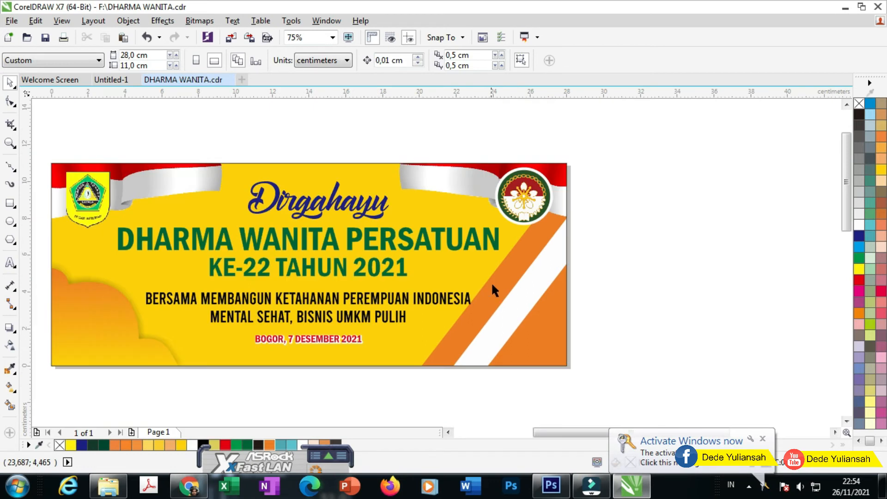
left_click(501, 291)
left_click(275, 383)
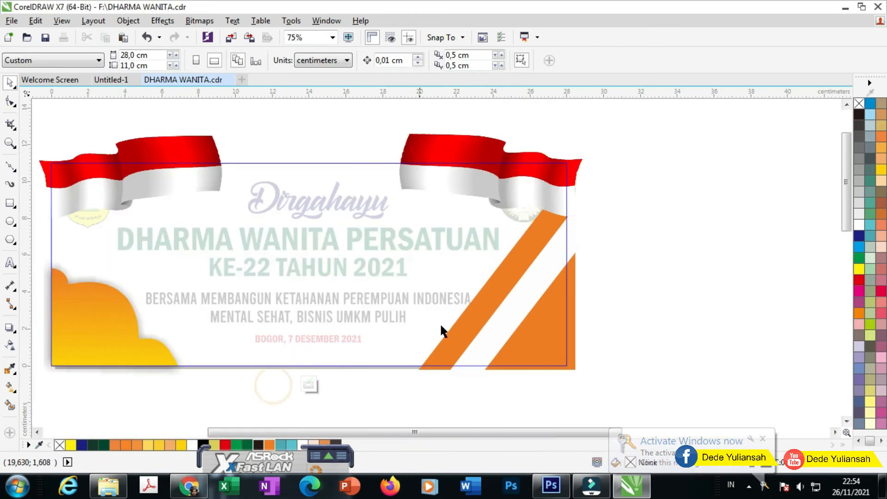
scroll(494, 318, "up", 2)
left_click(486, 301)
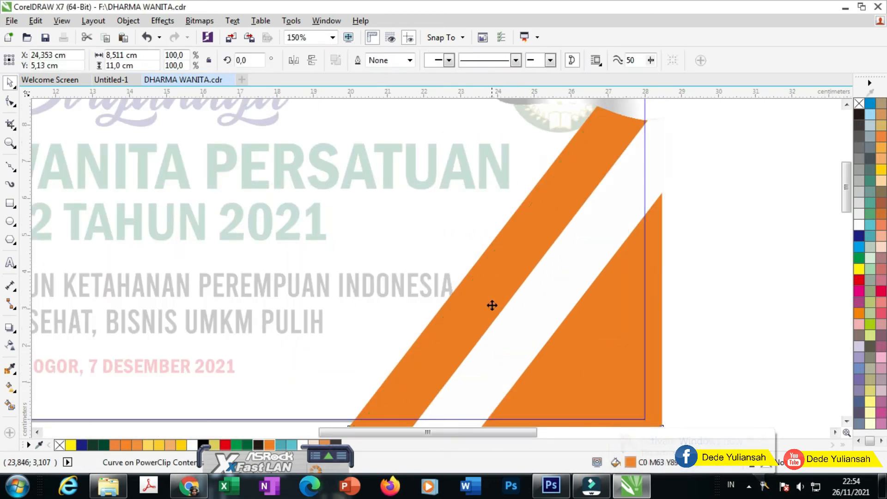
scroll(490, 303, "down", 2)
left_click(394, 341)
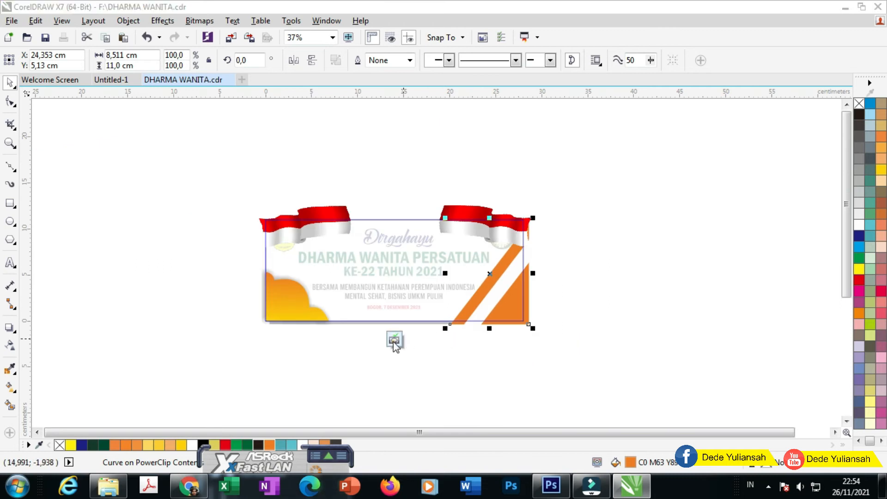
left_click(619, 305)
- Draw a rectangle about 6.63 by 0.97 cm around the date text and fully round its corners to about 0.485 cm
scroll(396, 309, "up", 2)
scroll(395, 309, "up", 2)
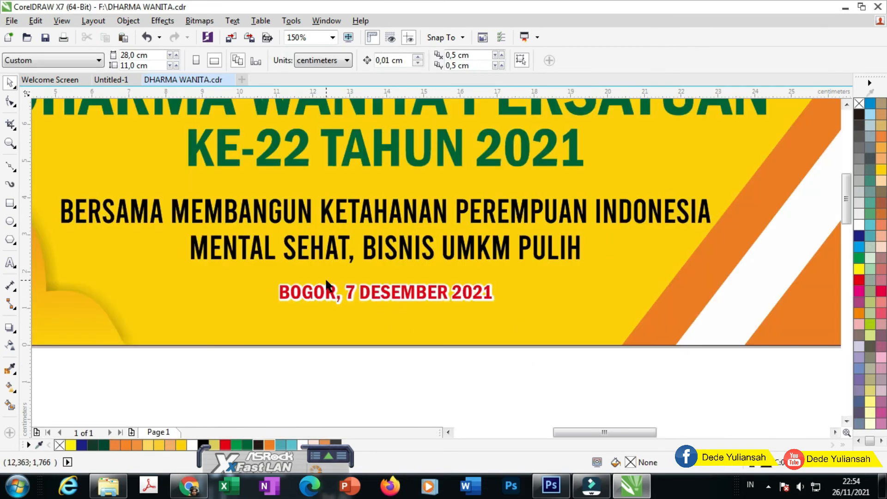
scroll(325, 276, "down", 2)
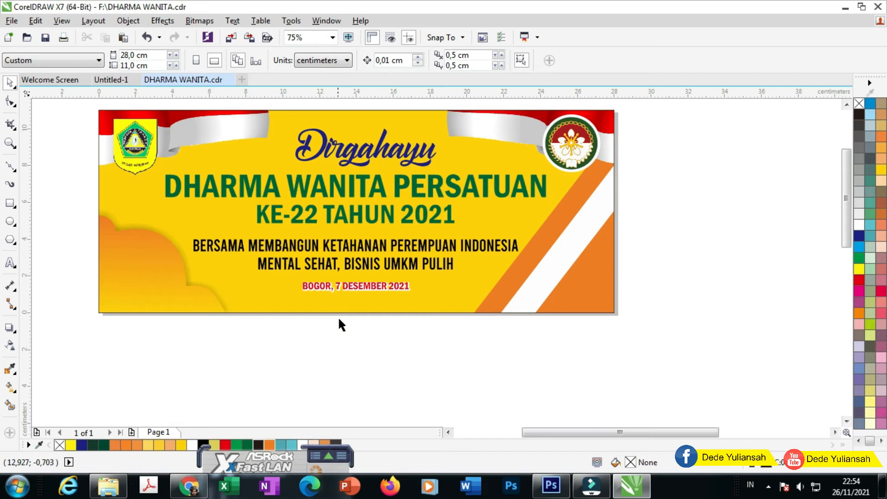
scroll(334, 289, "up", 2)
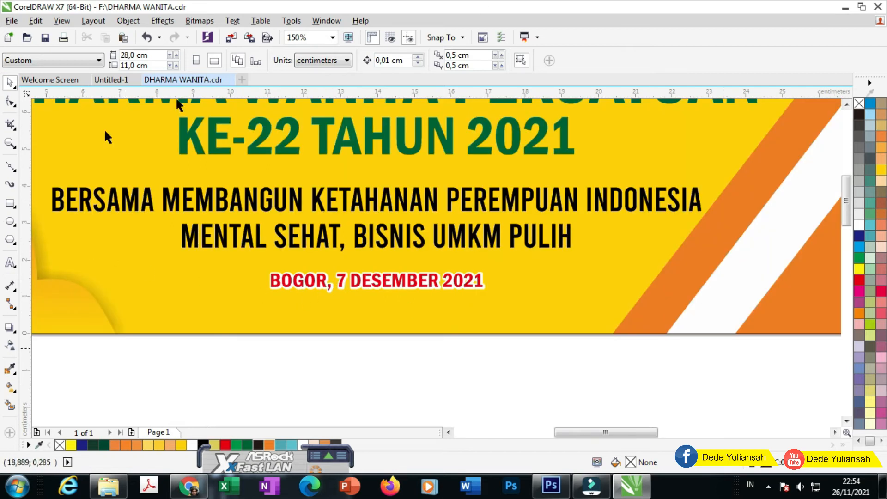
left_click(9, 203)
left_click_drag(256, 264, 500, 299)
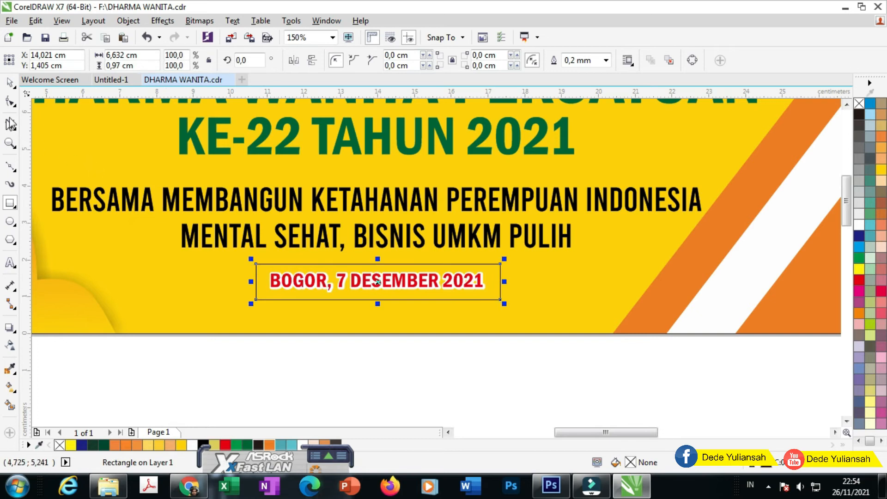
left_click(3, 102)
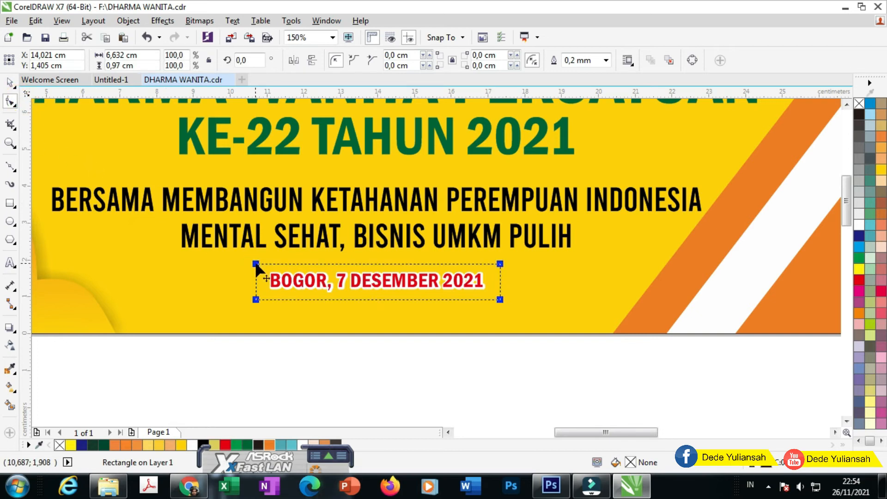
left_click_drag(256, 264, 274, 264)
left_click(10, 82)
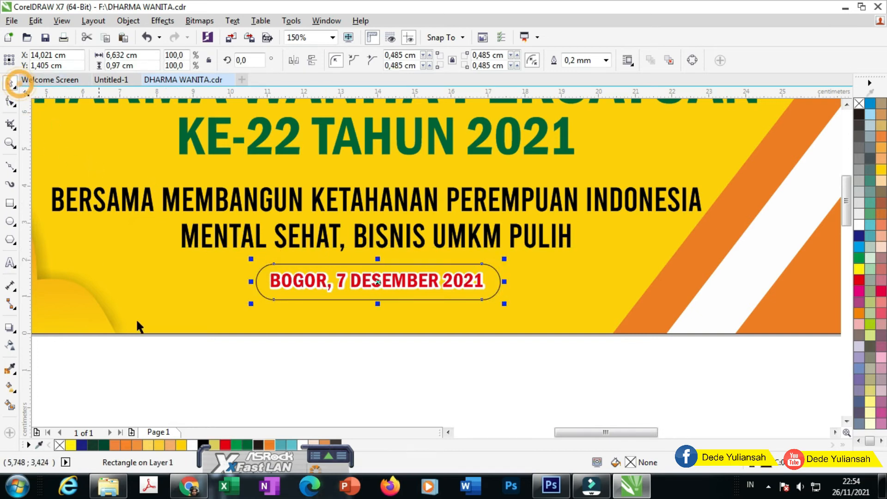
- Fill the rounded rectangle with orange and put the "BOGOR, 7 DESEMBER 2021" text in front of it
left_click(270, 445)
left_click_drag(526, 365, 267, 244)
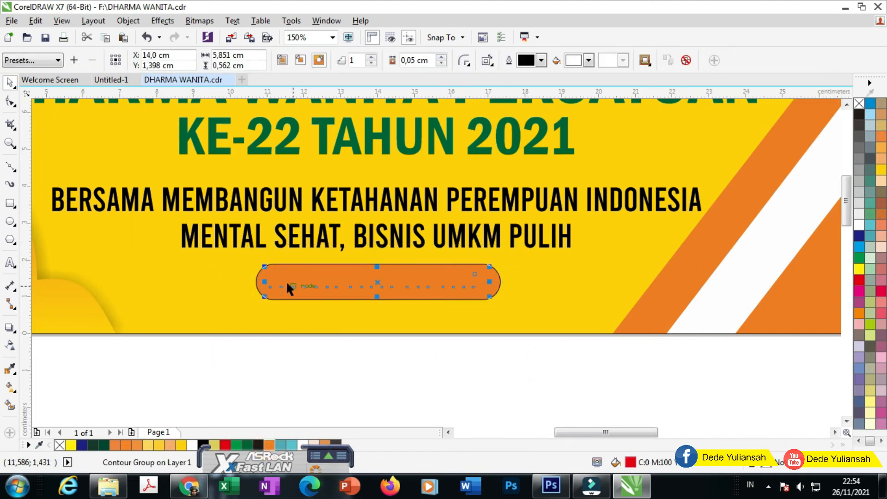
key("ctrl+Page_Down")
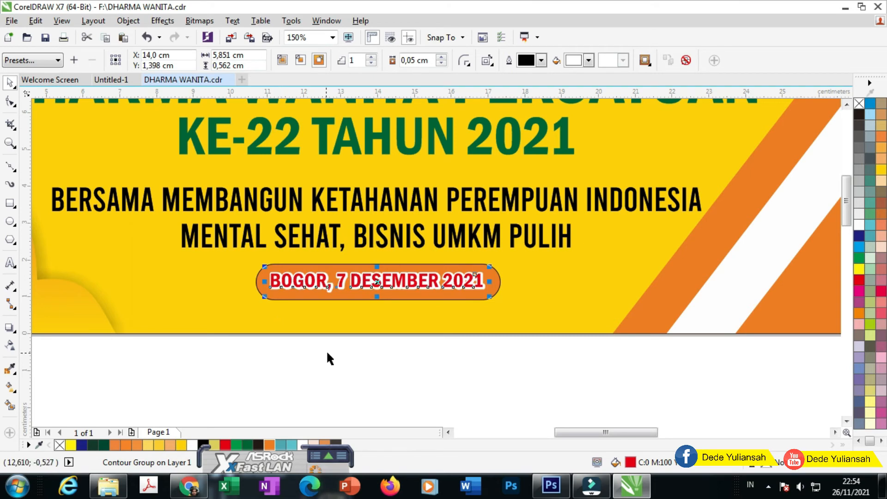
left_click(458, 341)
- Apply a fountain fill to the rounded date rectangle, running from orange to the yellow sampled from the banner background
left_click(494, 273)
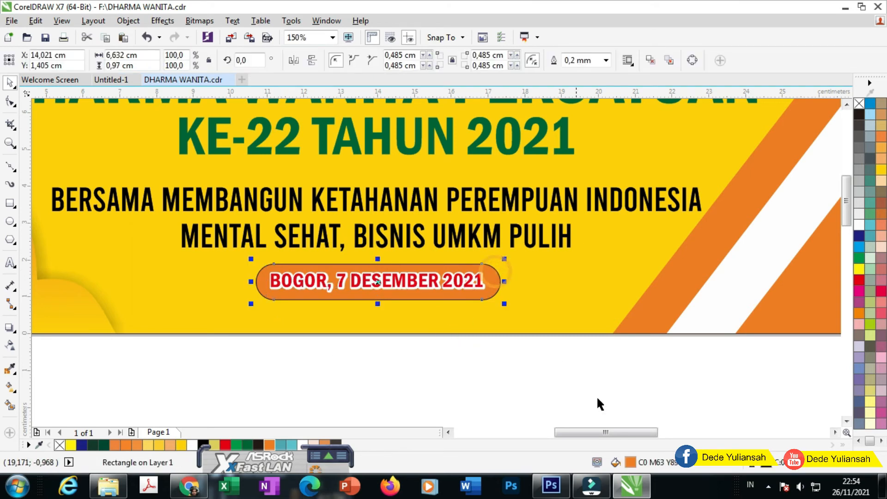
double_click(635, 463)
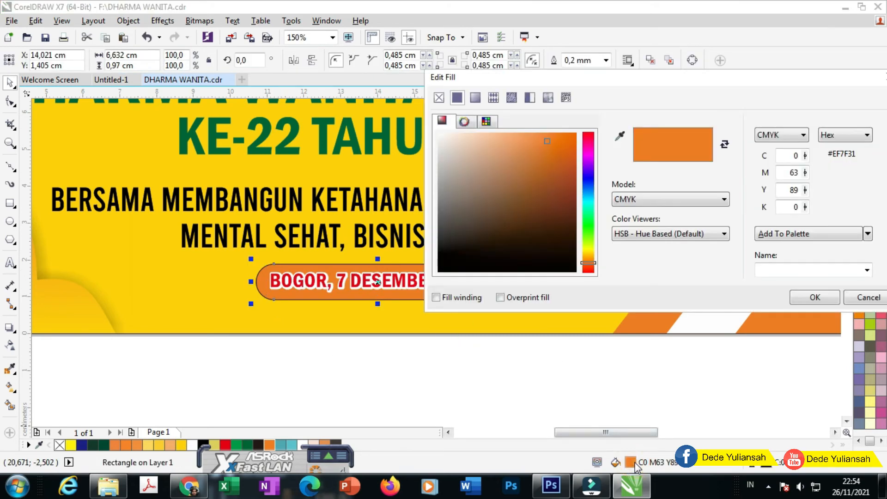
left_click(475, 98)
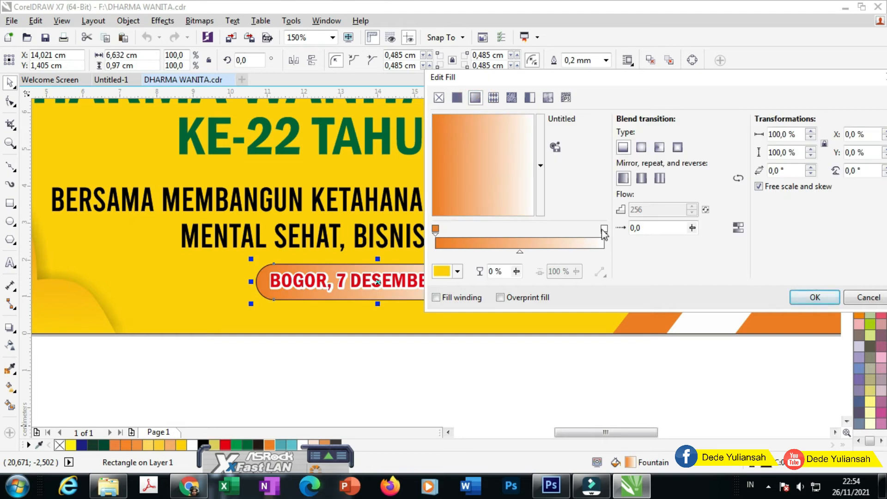
left_click(436, 229)
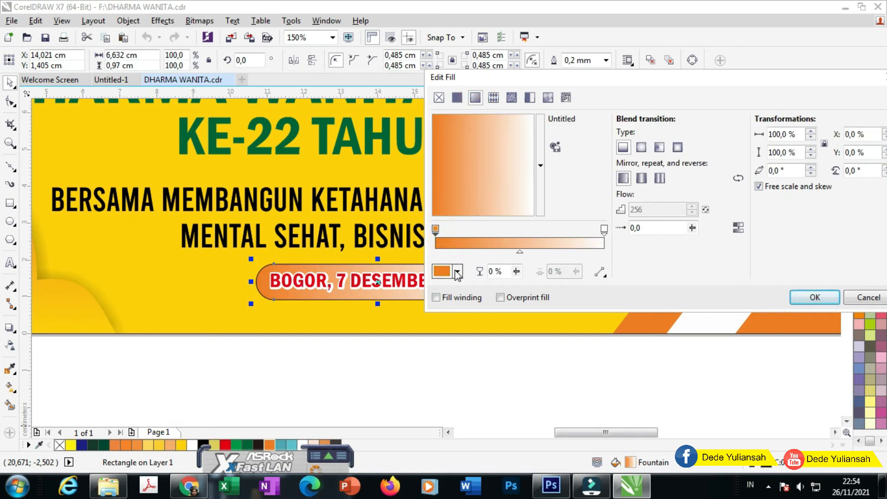
left_click(603, 230)
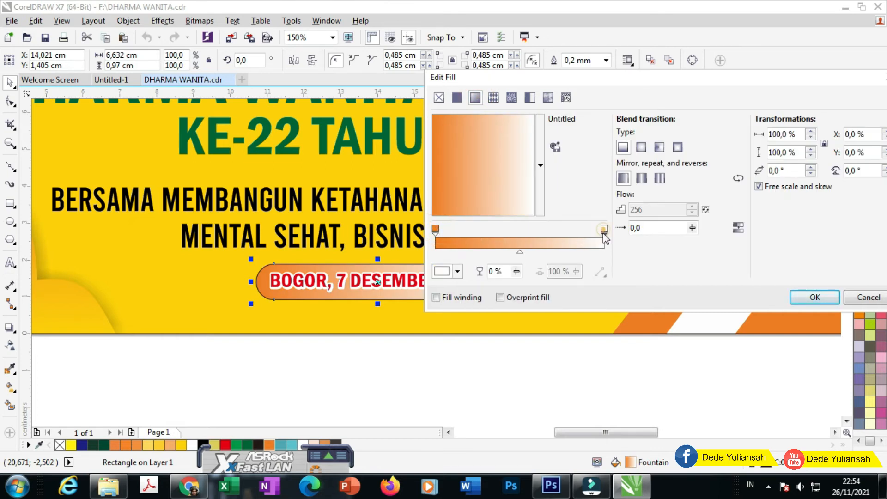
left_click(458, 272)
left_click(484, 299)
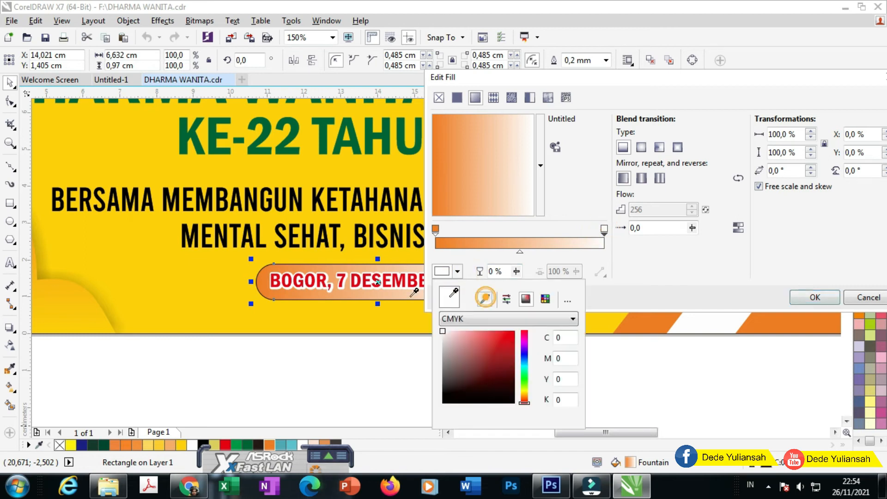
left_click(246, 316)
- Make the date rectangle's fountain fill elliptical and offset its center to X 5 %, Y -10 %
left_click(640, 151)
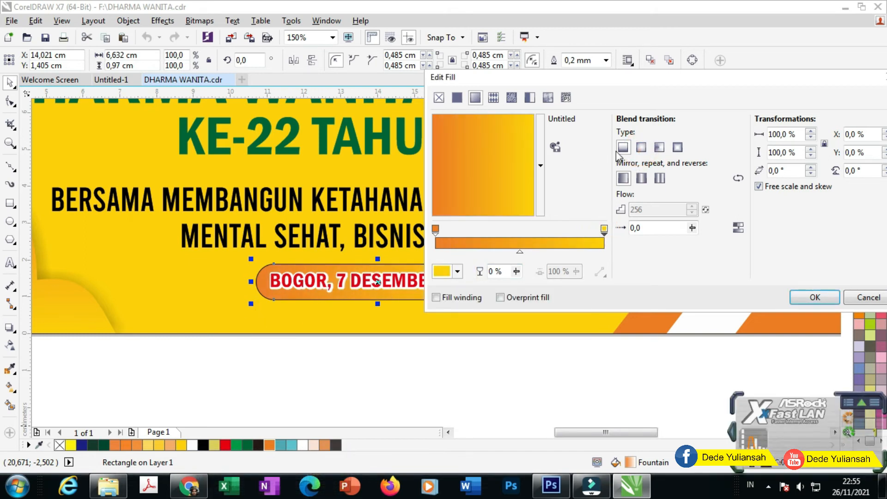
left_click_drag(471, 173, 489, 176)
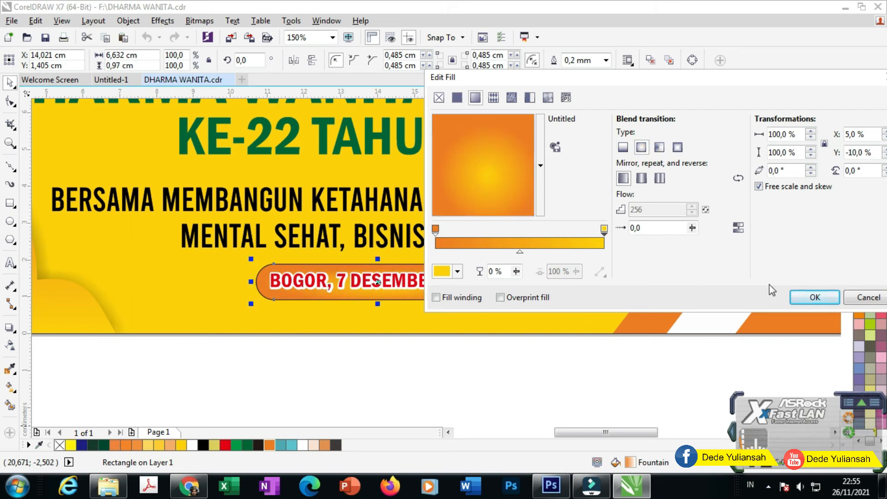
left_click(803, 297)
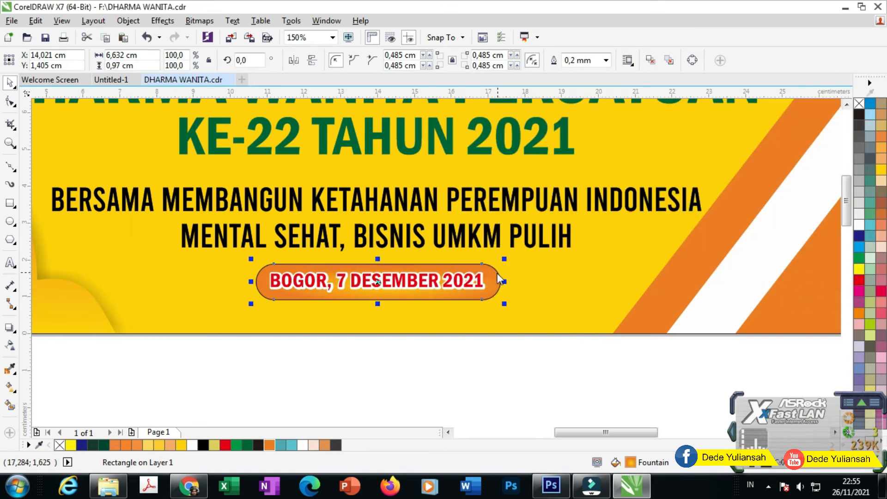
- Remove the outline from the rounded date rectangle by setting its width to None
right_click(497, 273)
left_click(605, 60)
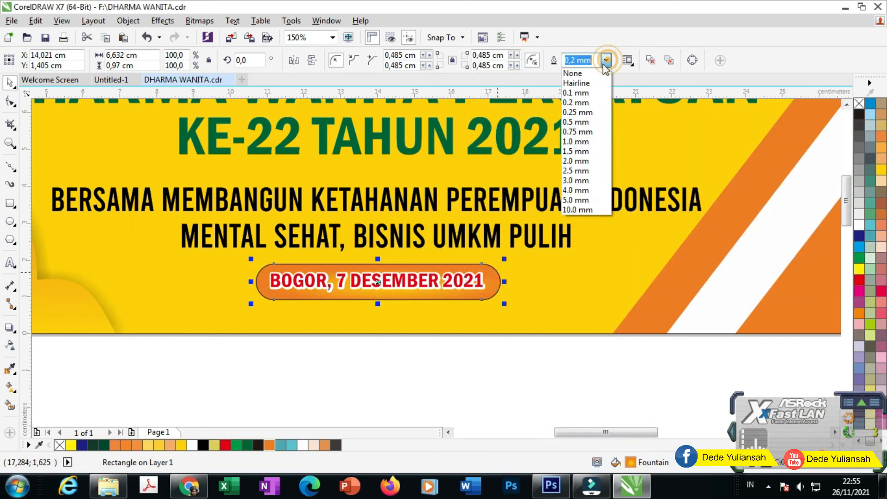
left_click(575, 69)
left_click(533, 371)
- Apply a one-step white outside contour with a 0.05 cm offset to the "Dirgahayu" text
scroll(227, 302, "down", 4)
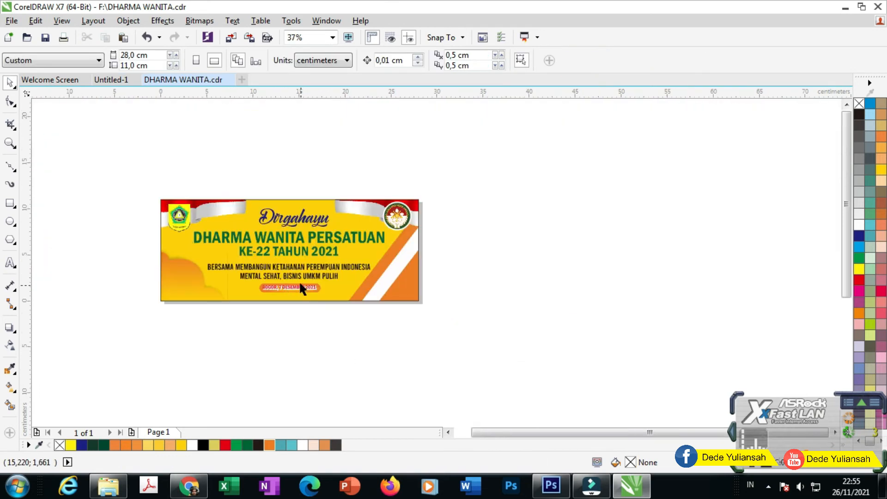
scroll(286, 231, "up", 4)
left_click(286, 230)
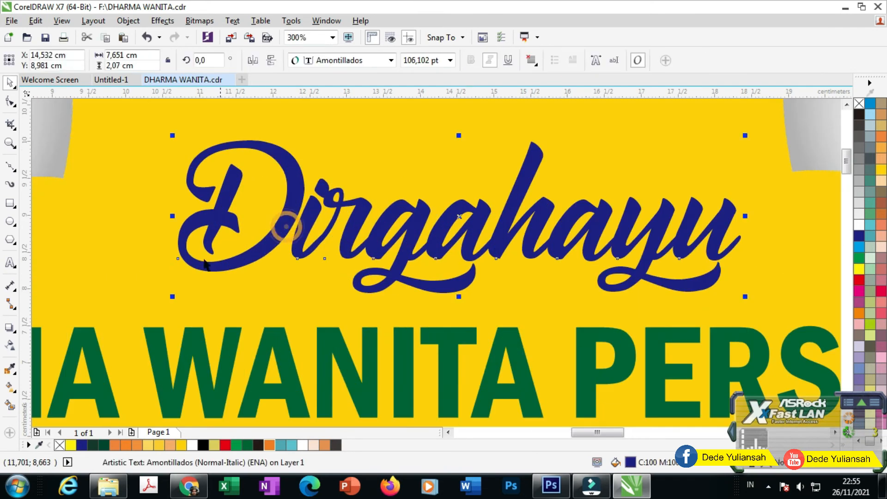
left_click(10, 328)
left_click(52, 340)
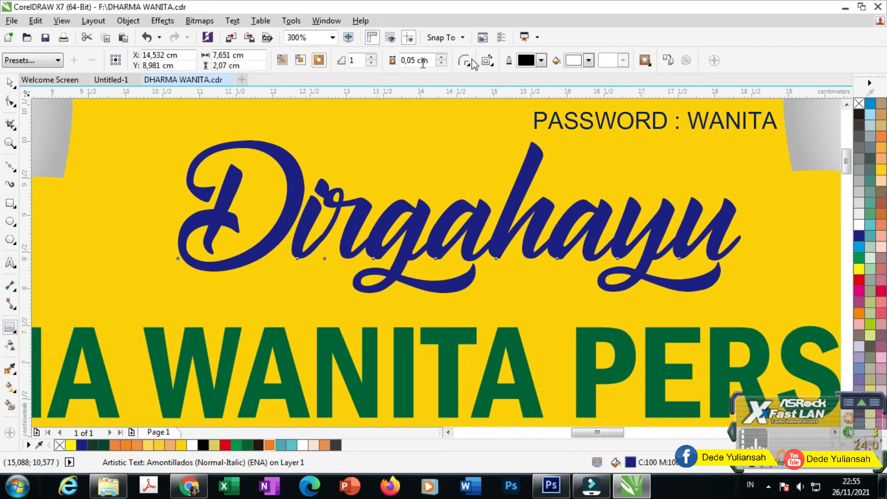
left_click(318, 60)
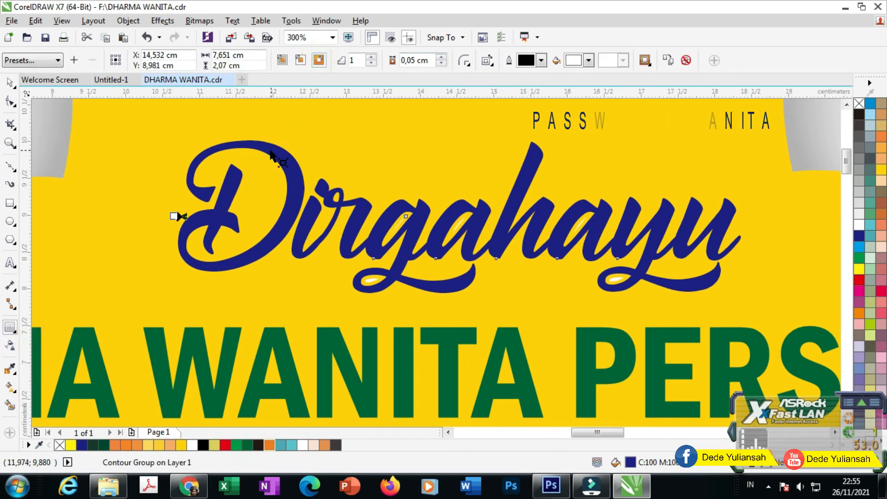
- Widen the white contour around "Dirgahayu" to an offset of about 0.077 cm
scroll(178, 216, "up", 2)
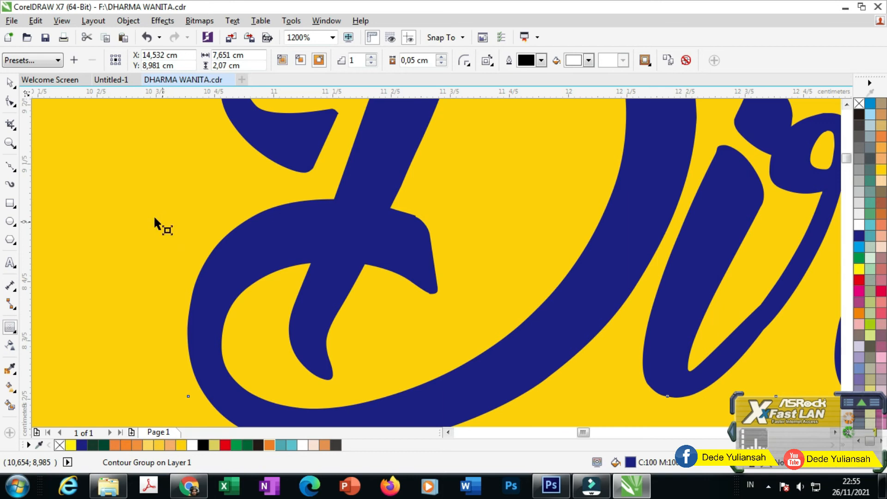
left_click_drag(157, 218, 163, 223)
left_click_drag(165, 220, 165, 222)
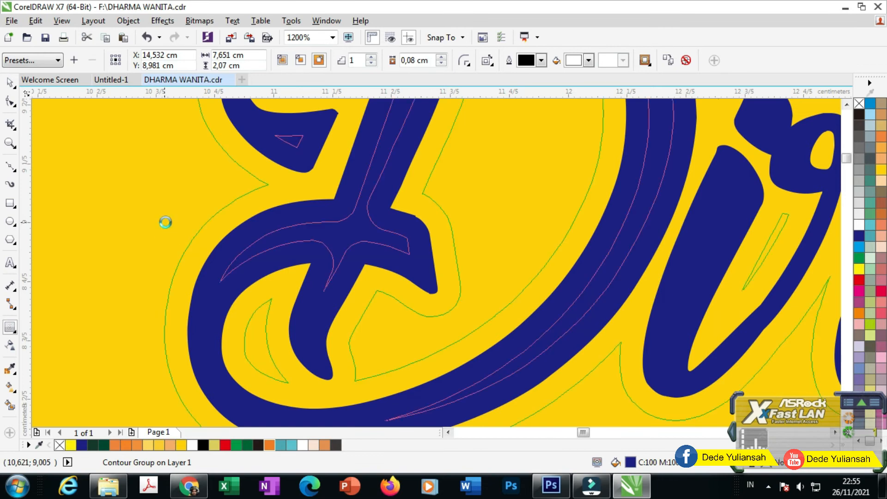
scroll(182, 220, "down", 3)
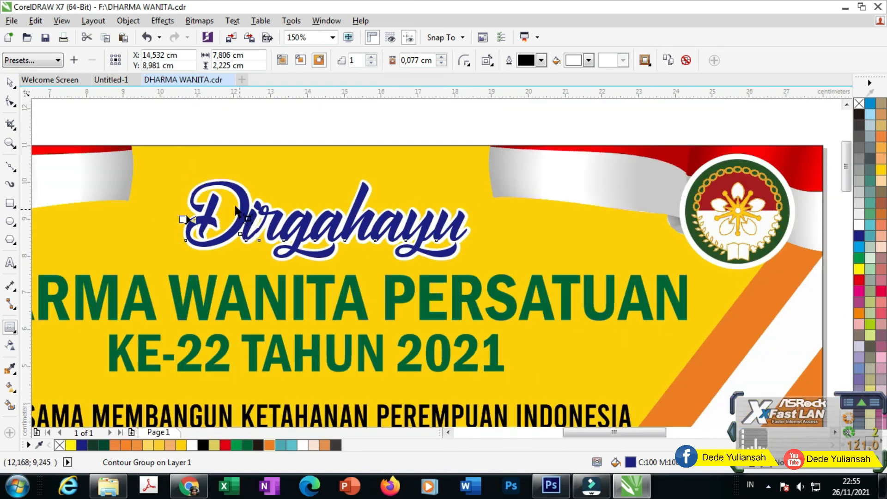
left_click(8, 87)
scroll(374, 239, "up", 1)
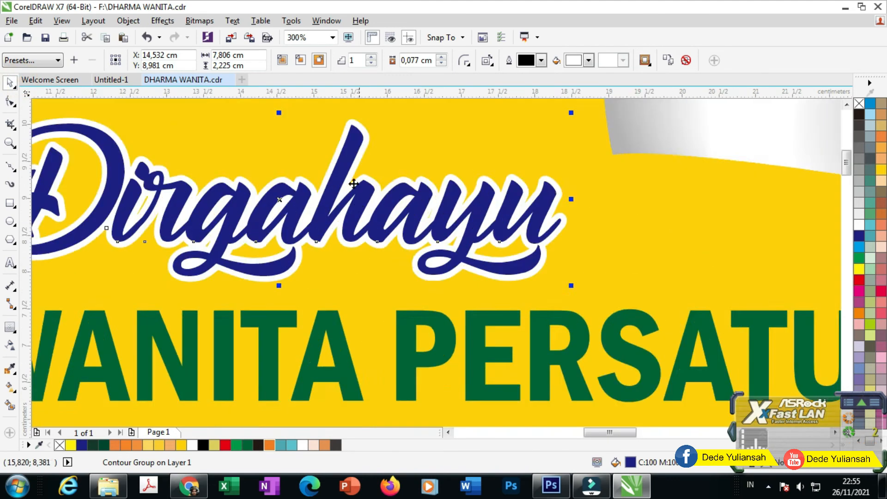
scroll(353, 183, "down", 2)
left_click(596, 225)
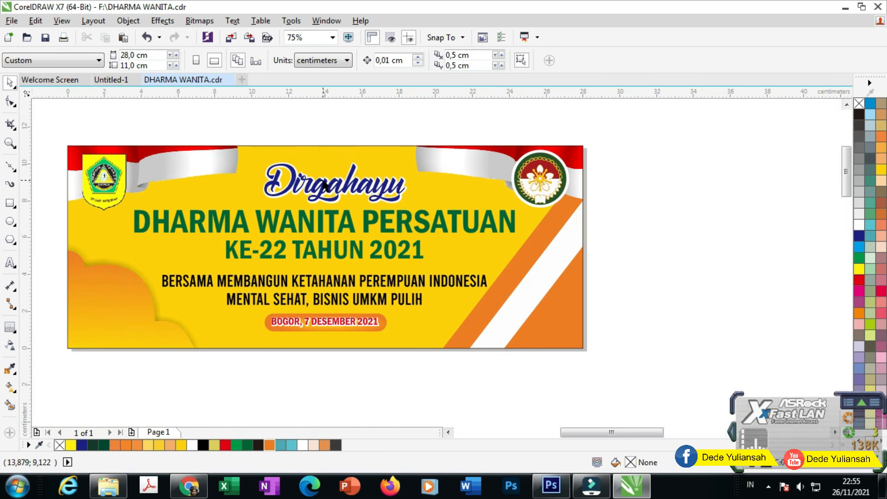
- Move the contoured "Dirgahayu" text slightly up to about Y 9.175 cm
scroll(335, 196, "up", 1)
left_click_drag(326, 196, 325, 189)
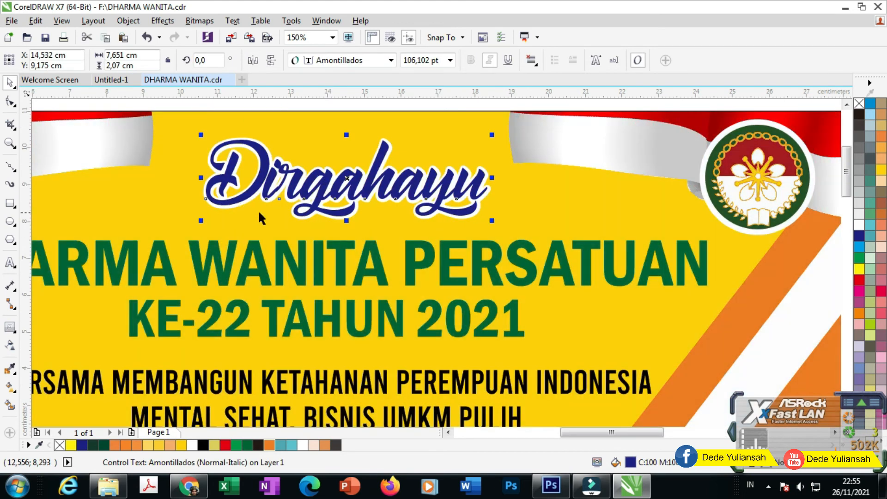
left_click(213, 206)
- Break the "Dirgahayu" contour group apart so the white outline is separate from the text
scroll(213, 206, "up", 1)
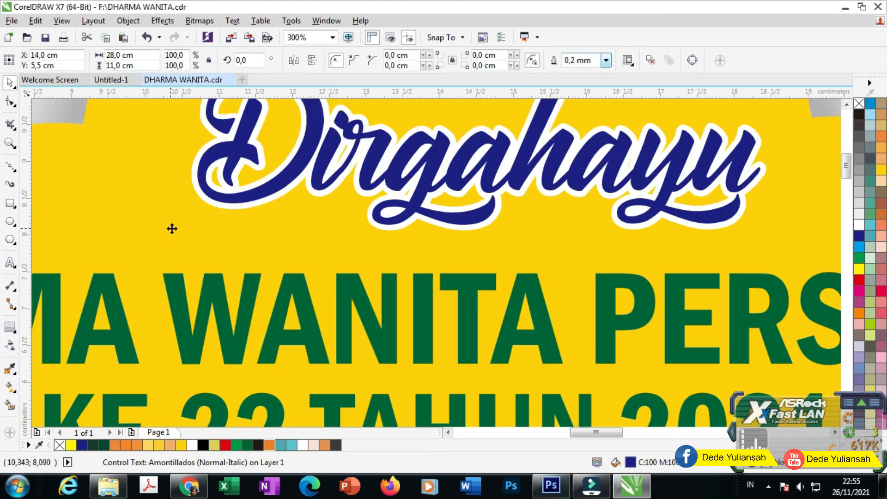
scroll(248, 204, "up", 2)
left_click(249, 201)
right_click(248, 201)
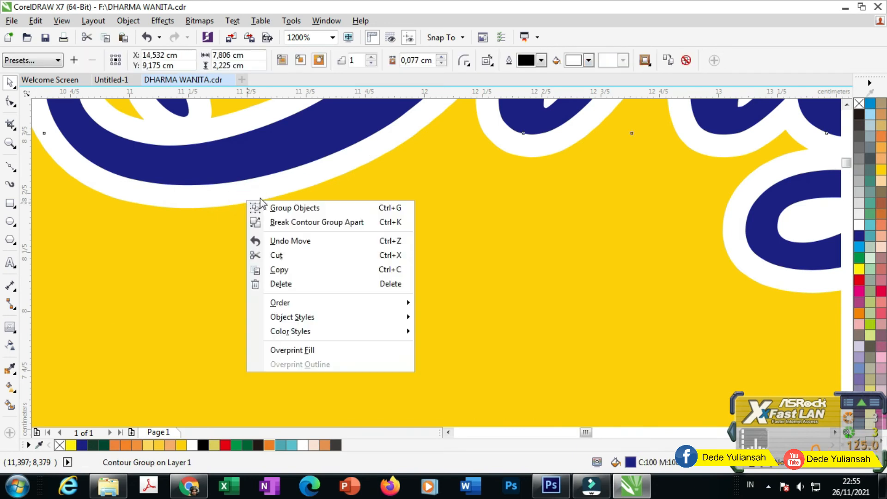
left_click(290, 223)
- Duplicate the white outline curve down and right to about X 14.79, Y 9.08 cm and fill the copy black
scroll(282, 233, "down", 3)
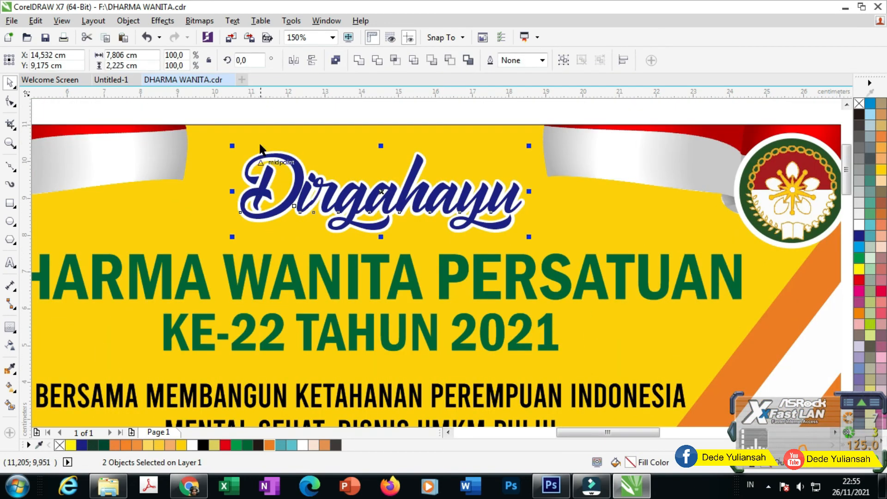
scroll(268, 227, "up", 2)
left_click_drag(273, 210, 310, 228)
left_click(203, 445)
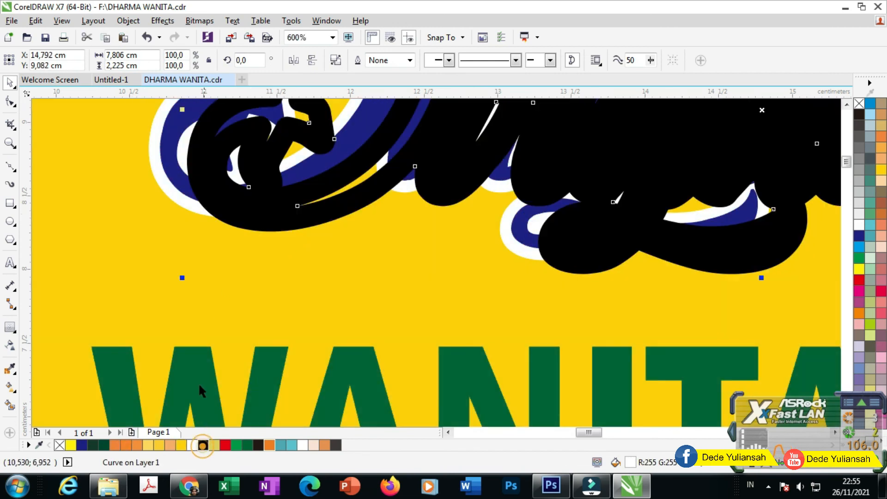
- Bring the blue "Dirgahayu" text and its white outline together to the front of the page
left_click(173, 192, "shift")
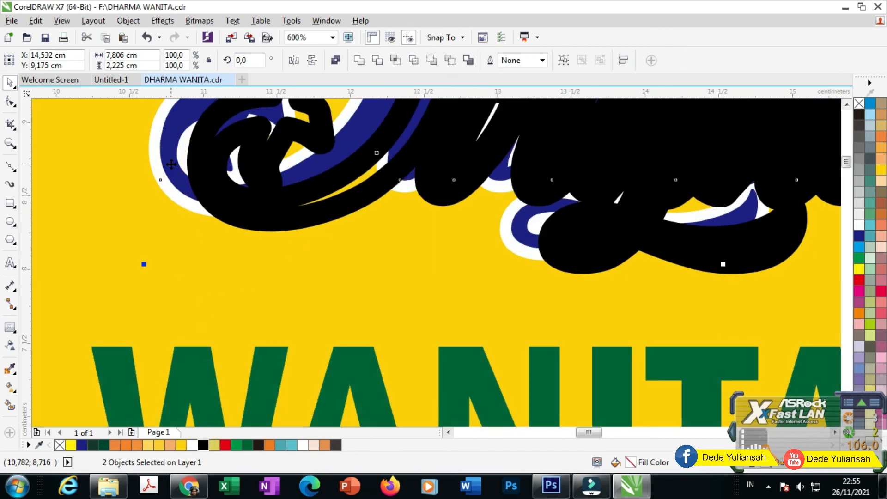
right_click(170, 163)
left_click(289, 323)
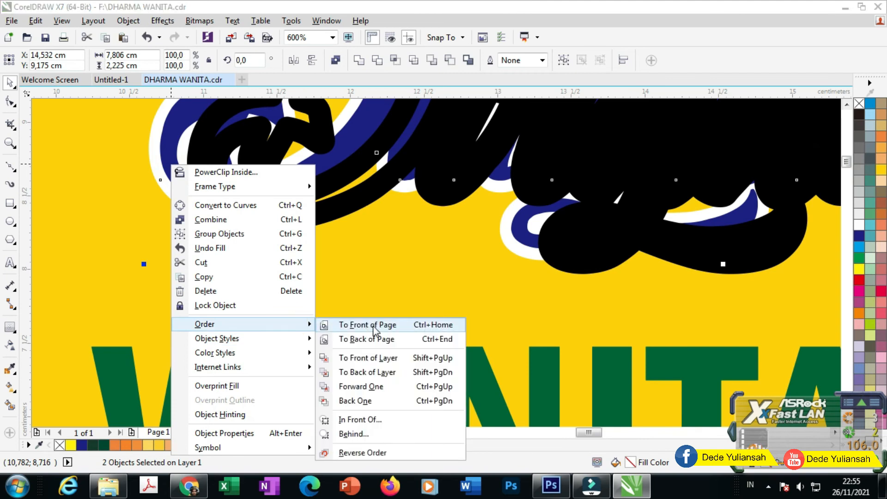
left_click(364, 326)
scroll(334, 326, "down", 2)
left_click(293, 144)
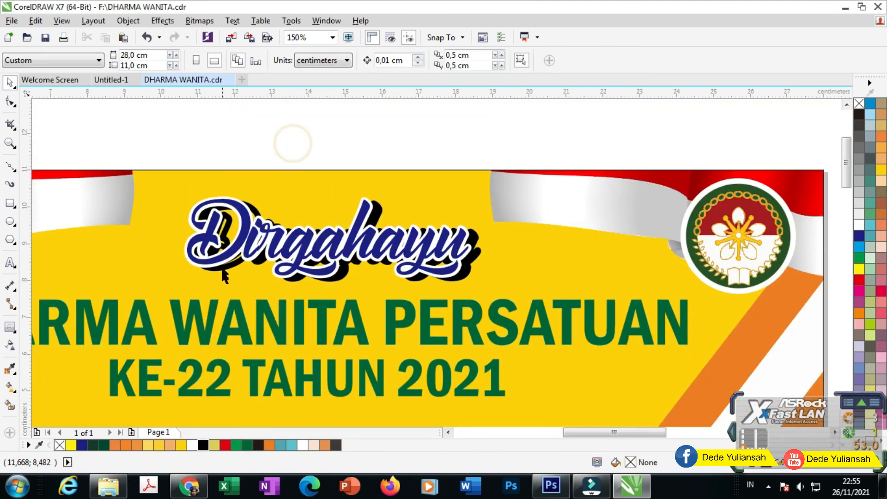
- Shift the black shadow curve closer to the "Dirgahayu" lettering, first to about X 14.68, Y 9.11 cm, then slightly left and down
scroll(222, 273, "up", 3)
left_click_drag(259, 251, 226, 244)
scroll(225, 244, "down", 2)
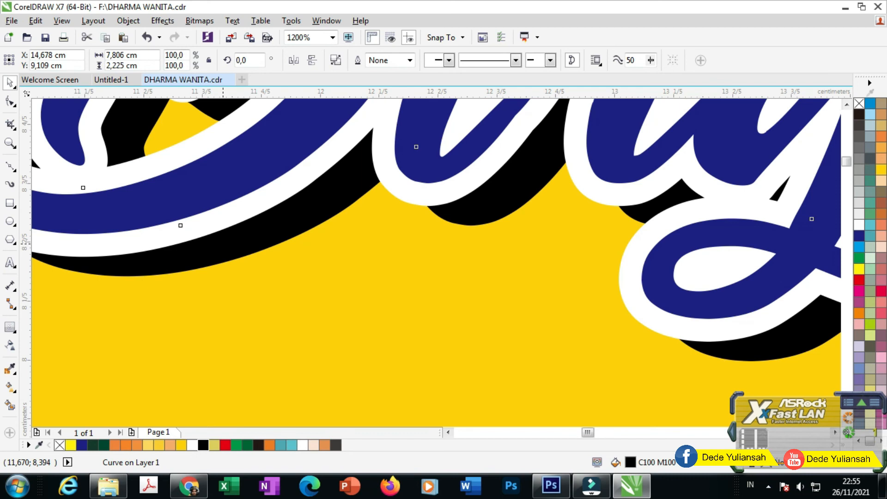
scroll(445, 283, "up", 1)
mouse_move(445, 283)
left_mouse_down()
mouse_move(472, 254)
mouse_move(436, 289)
left_mouse_up()
scroll(435, 289, "down", 3)
left_click(309, 113)
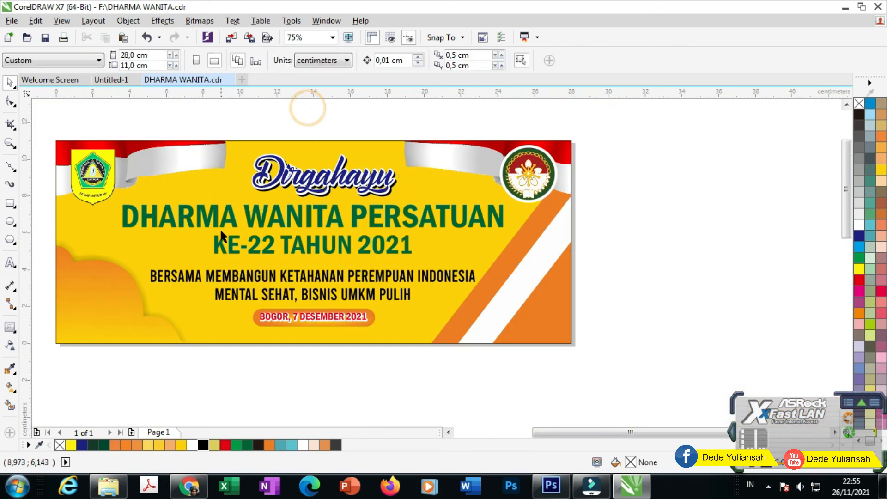
- Apply a one-step white outside contour with a 0.05 cm offset to the two-line green heading group
scroll(222, 224, "up", 2)
left_click(224, 217)
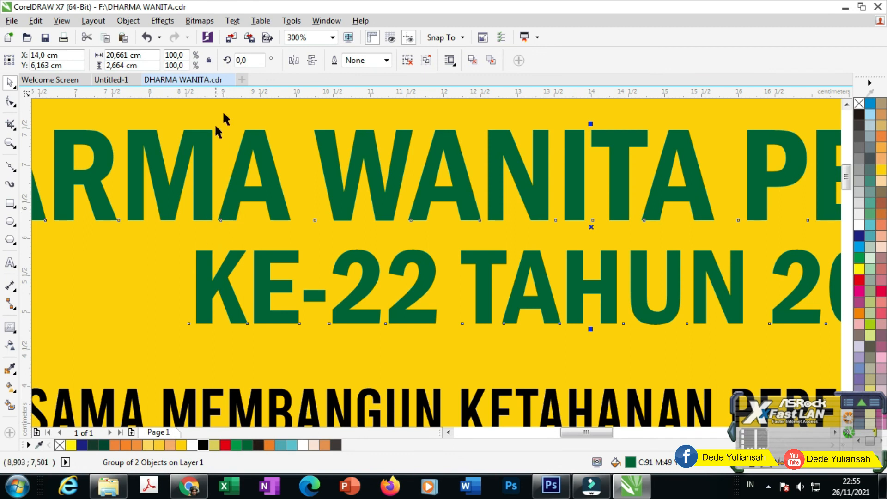
left_click(11, 328)
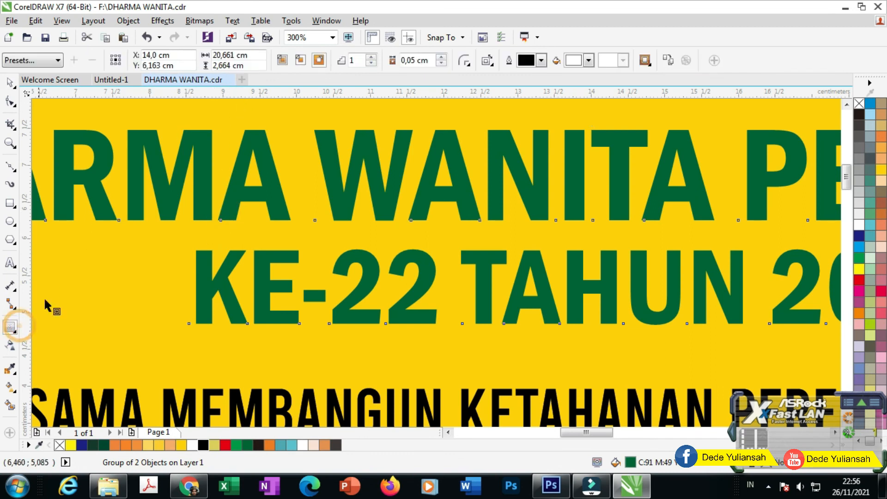
left_click(319, 60)
scroll(103, 231, "down", 1)
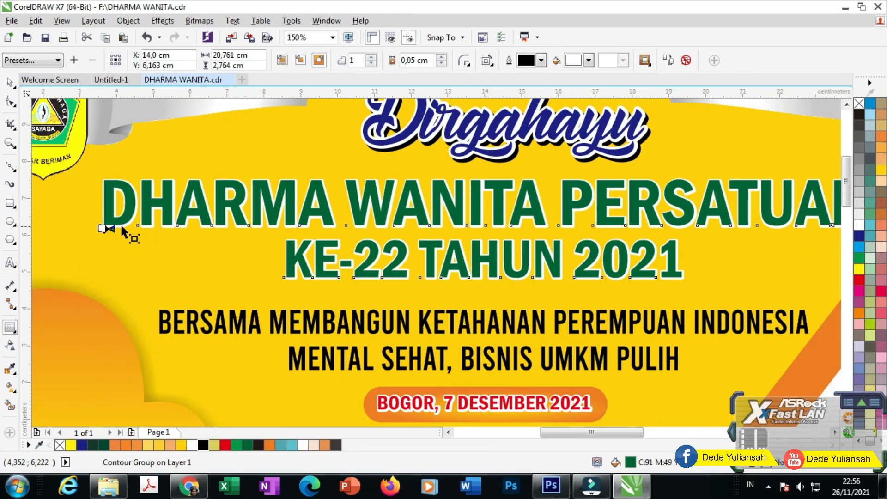
- Adjust the green heading's white contour to an offset of about 0.081 cm
scroll(101, 233, "up", 2)
left_click_drag(126, 253, 119, 250)
scroll(122, 248, "down", 3)
scroll(122, 248, "down", 1)
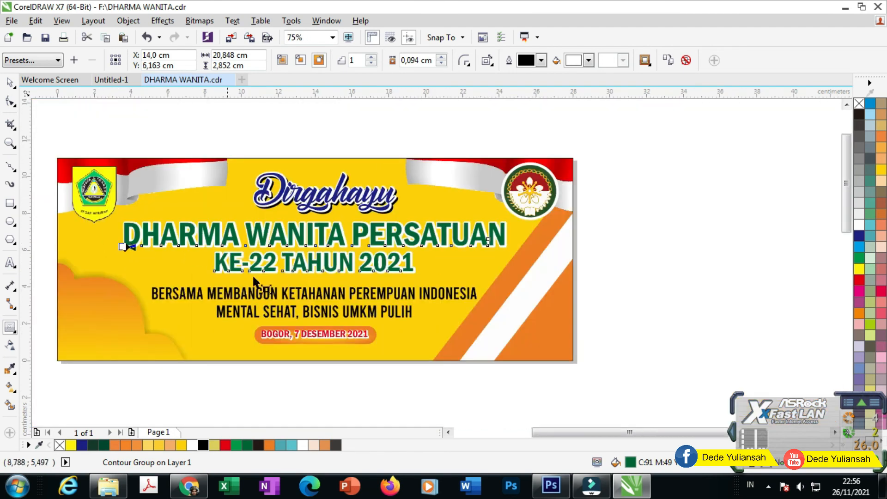
scroll(242, 303, "up", 1)
scroll(170, 242, "down", 1)
scroll(125, 226, "up", 3)
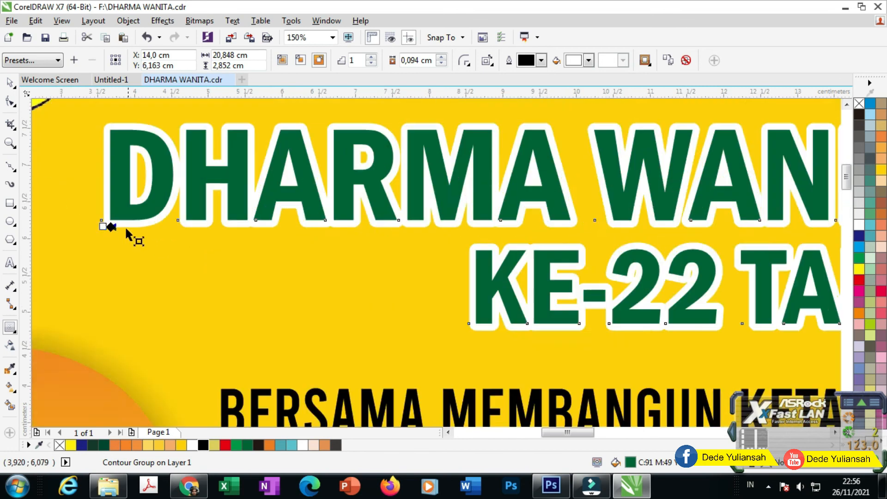
left_click_drag(79, 225, 82, 224)
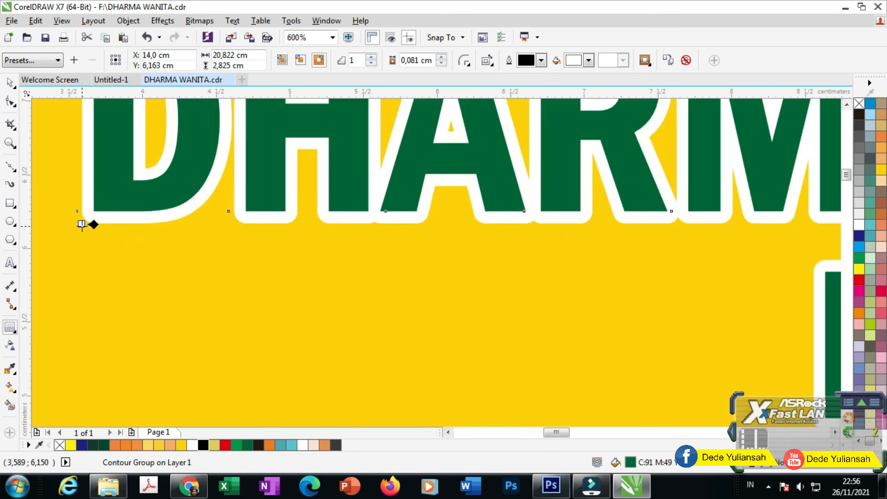
- Draw a circle about 0.83 cm wide below the left flag ribbon, filled orange with no outline
scroll(132, 239, "down", 1)
scroll(134, 237, "down", 2)
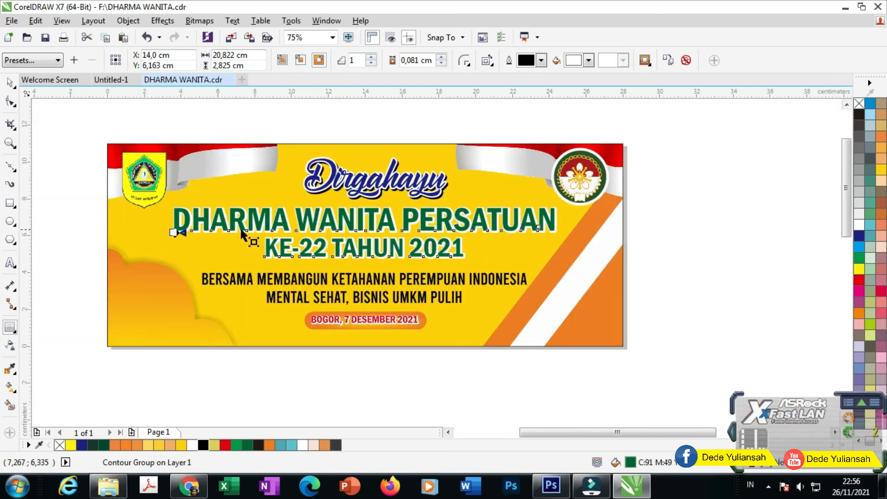
left_click(10, 84)
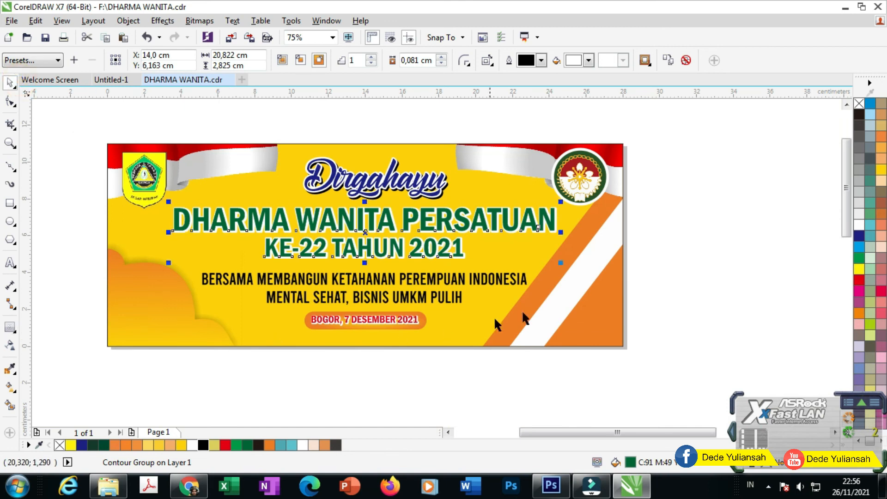
left_click(672, 274)
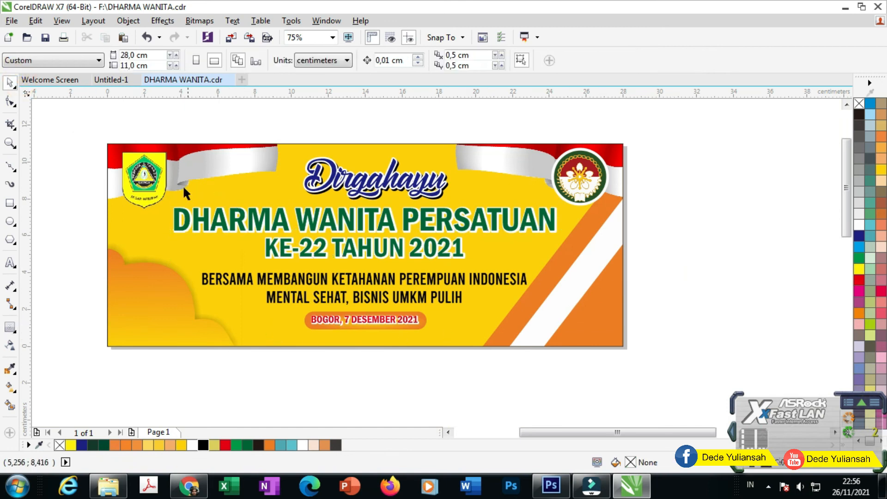
scroll(183, 187, "up", 2)
left_click(10, 222)
left_click_drag(325, 188, 354, 213)
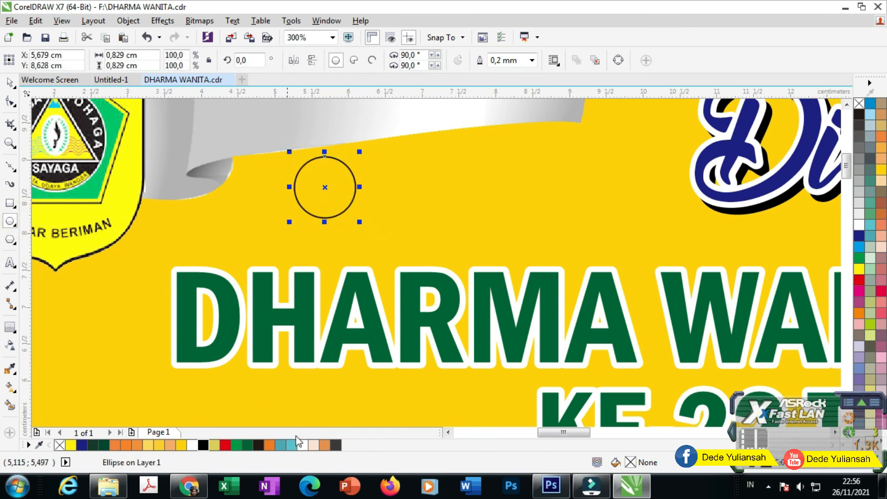
left_click(322, 446)
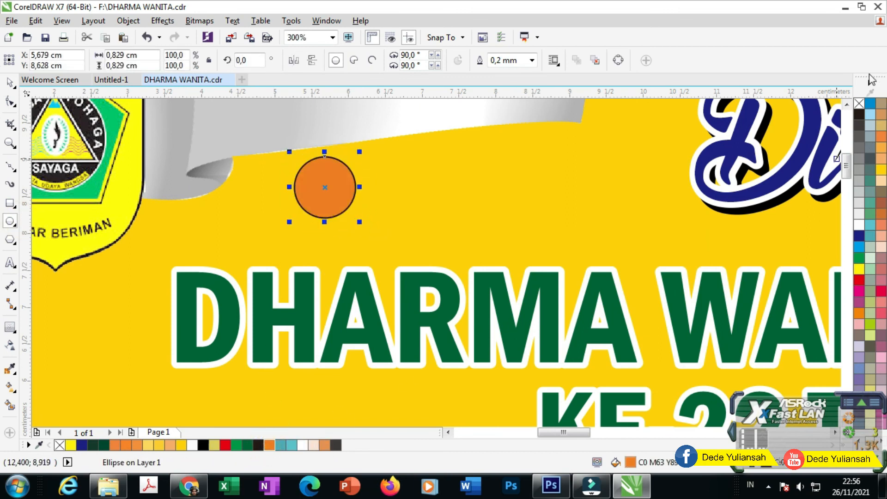
right_click(858, 103)
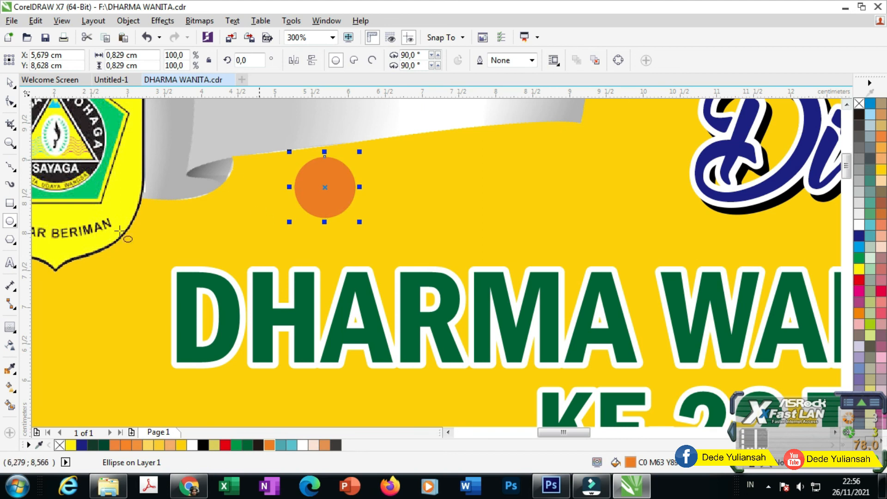
- Apply a diagonal linear transparency to the orange circle, fading toward its lower right at about -40.5°
left_click(10, 344)
left_click_drag(309, 175, 351, 210)
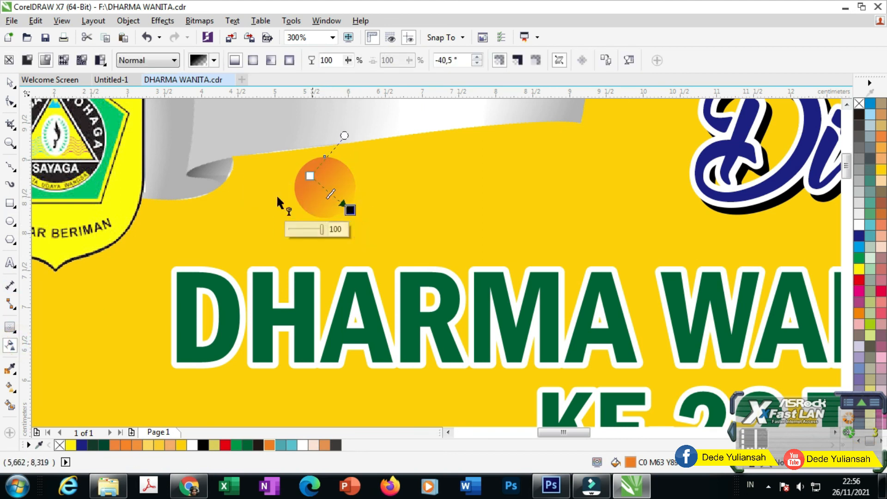
left_click(15, 85)
- Place two smaller copies of the orange circle, about 0.63 cm wide, beside the diagonal orange stripe and near the round logo
scroll(208, 176, "down", 3)
left_click(263, 133)
scroll(215, 179, "up", 1)
left_click_drag(220, 178, 507, 308)
left_click_drag(504, 303, 549, 184)
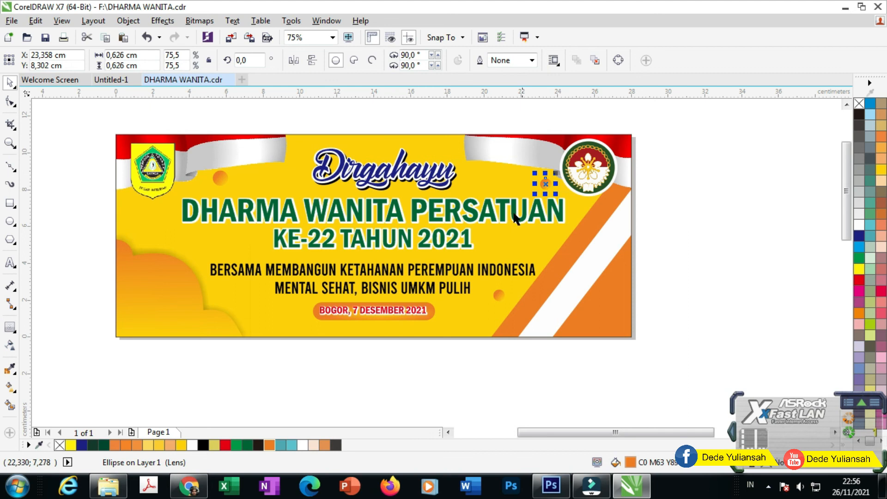
scroll(490, 224, "down", 1)
left_click(665, 244)
- Set the outline width of the yellow banner background rectangle to None
scroll(359, 285, "up", 2)
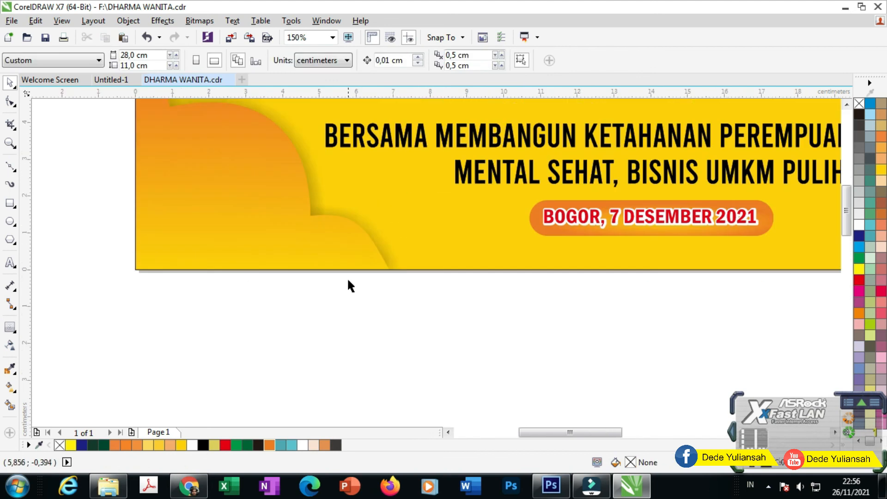
scroll(455, 272, "up", 2)
left_click(456, 288)
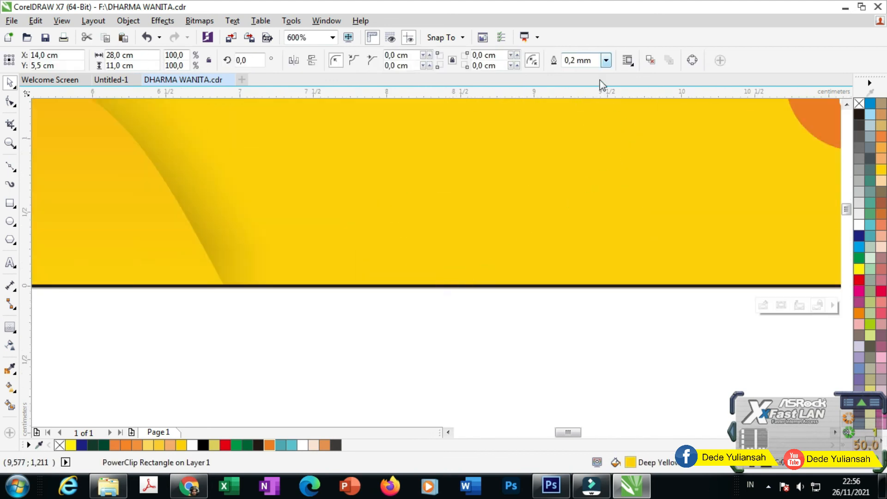
left_click(604, 64)
left_click(575, 78)
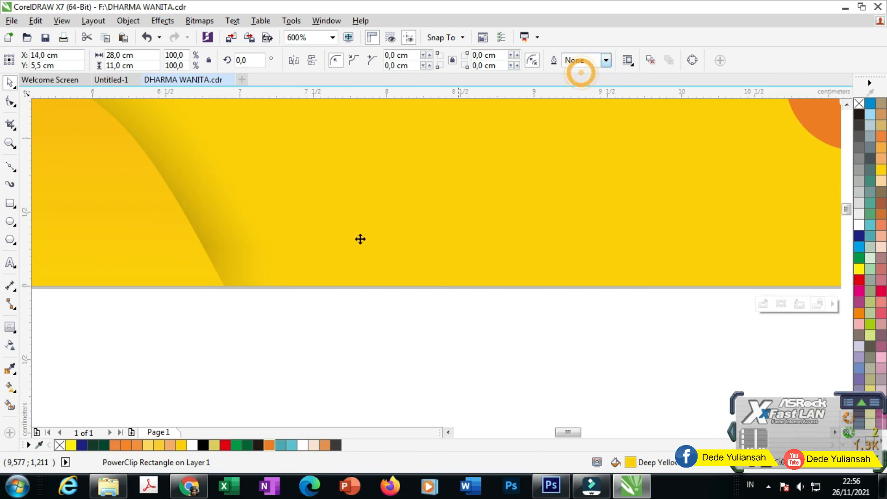
scroll(277, 347, "down", 3)
left_click(10, 143)
left_click_drag(125, 113, 704, 366)
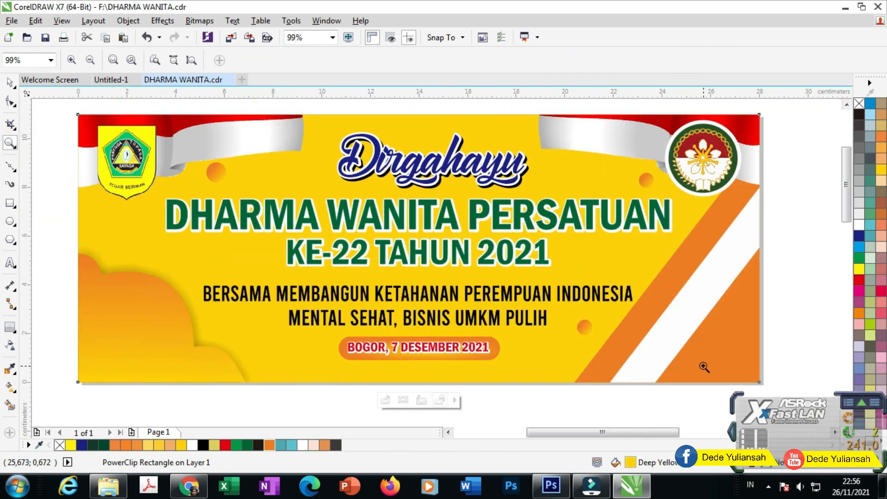
left_click_drag(779, 411, 706, 486)
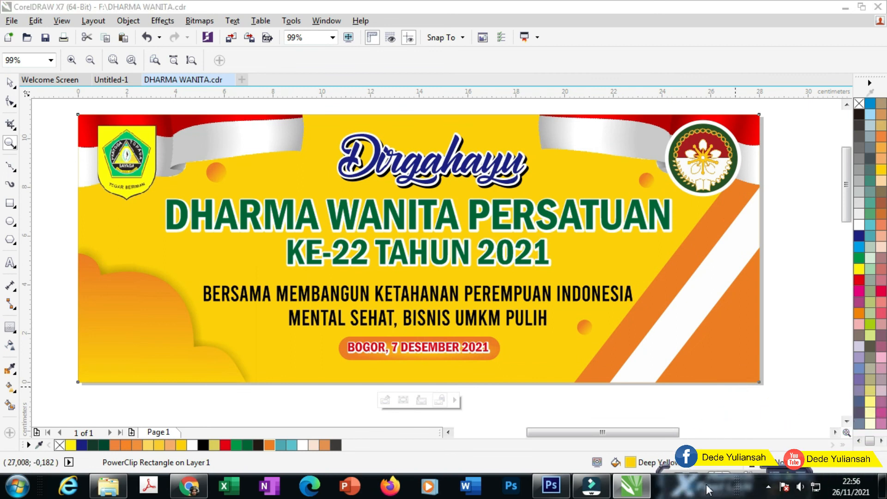